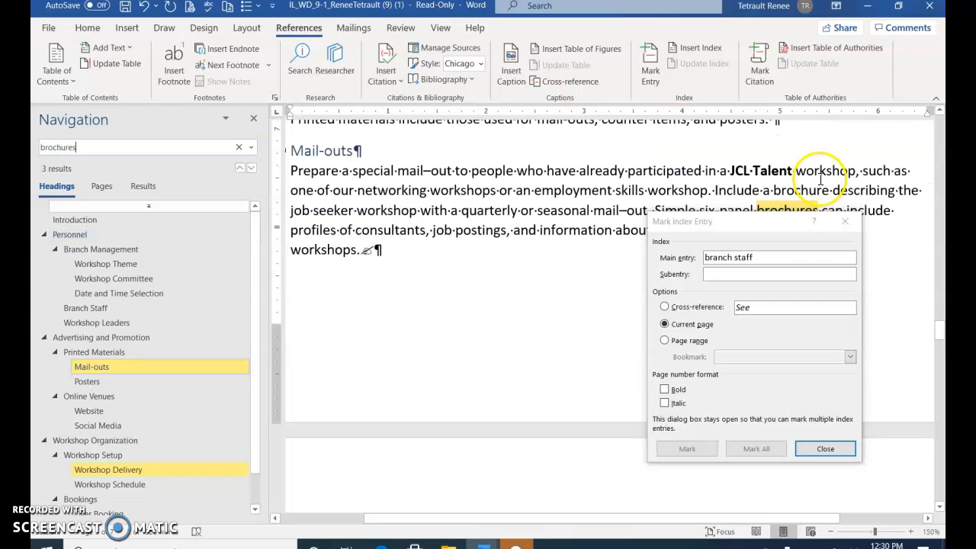
# - Mark every occurrence of 'brochures' as an index main entry with Mark All
pyautogui.click(762, 230)
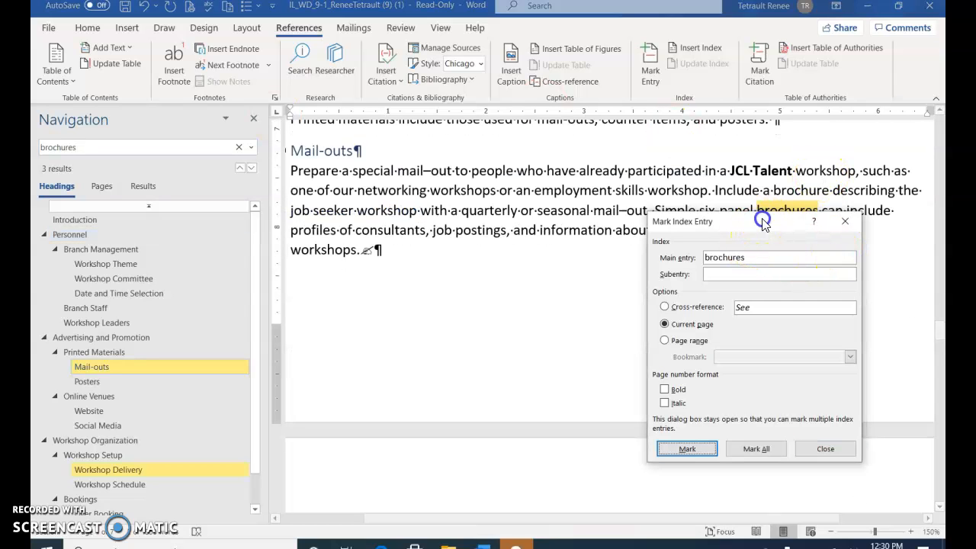
pyautogui.click(757, 449)
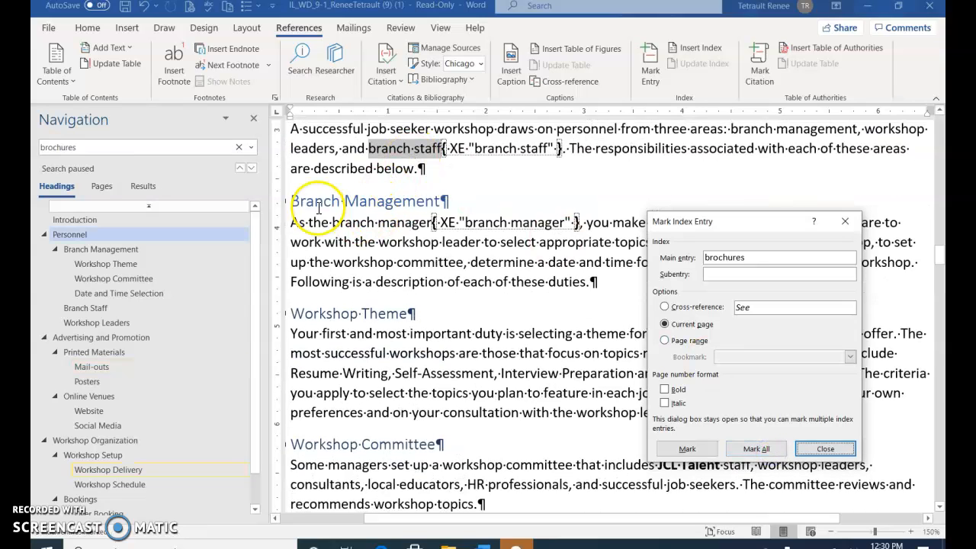
pyautogui.click(341, 226)
pyautogui.click(85, 147)
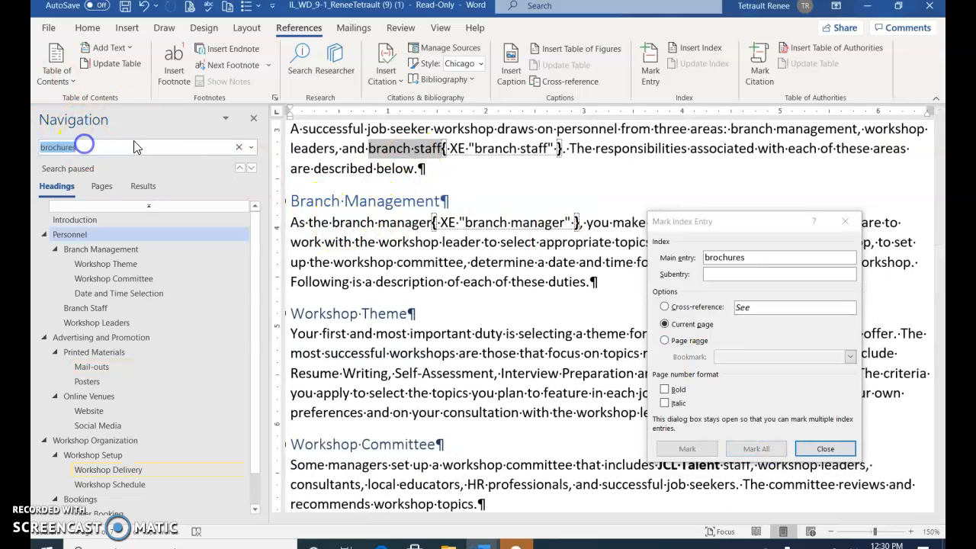
# - Search for 'target market' and mark all its occurrences as index entries
pyautogui.write('target market')
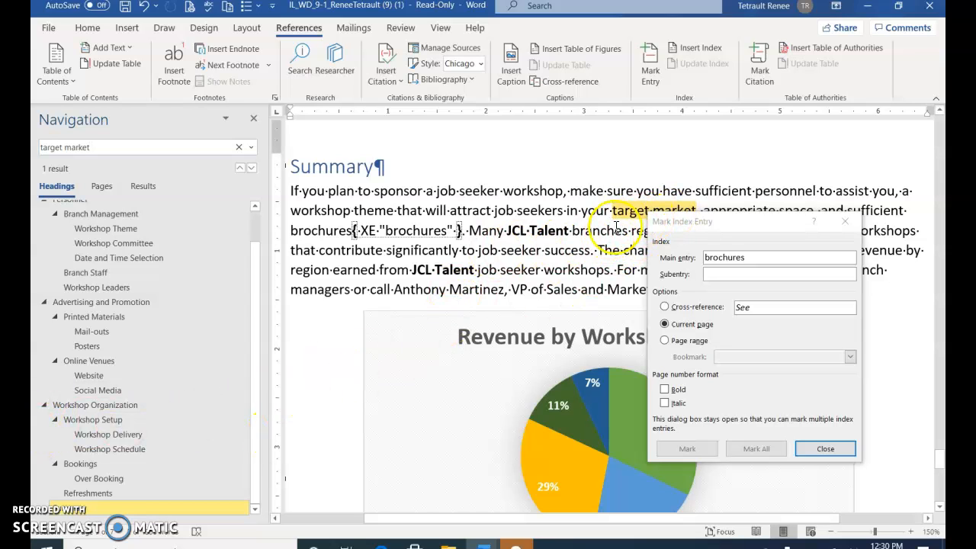
pyautogui.click(748, 224)
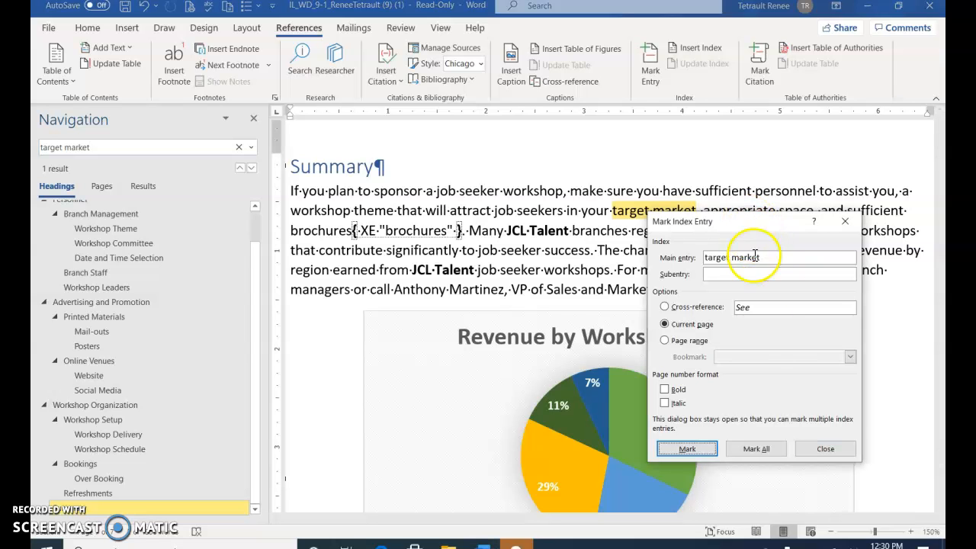
pyautogui.click(763, 450)
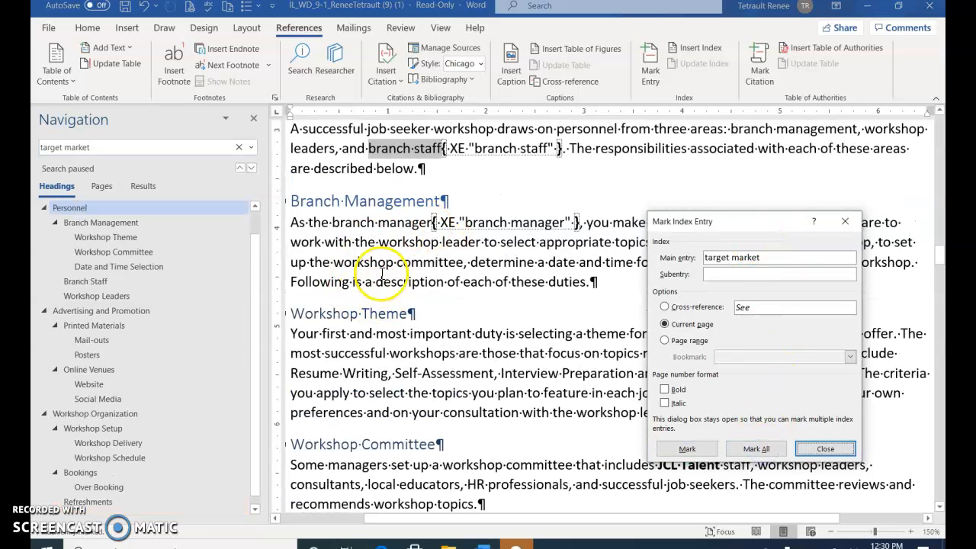
# - Search for the sales VP's name and mark all its occurrences as index entries
pyautogui.click(113, 148)
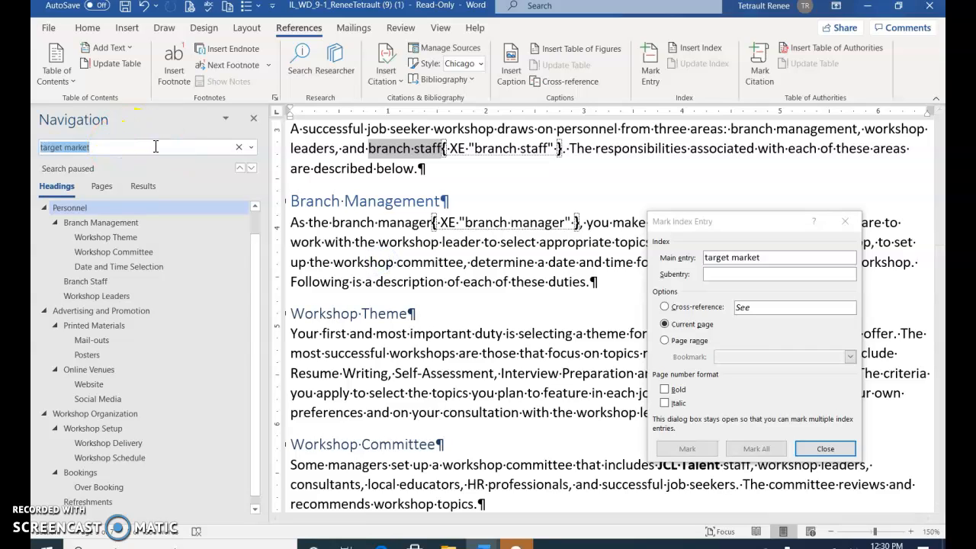
pyautogui.write('Anthony Martinez')
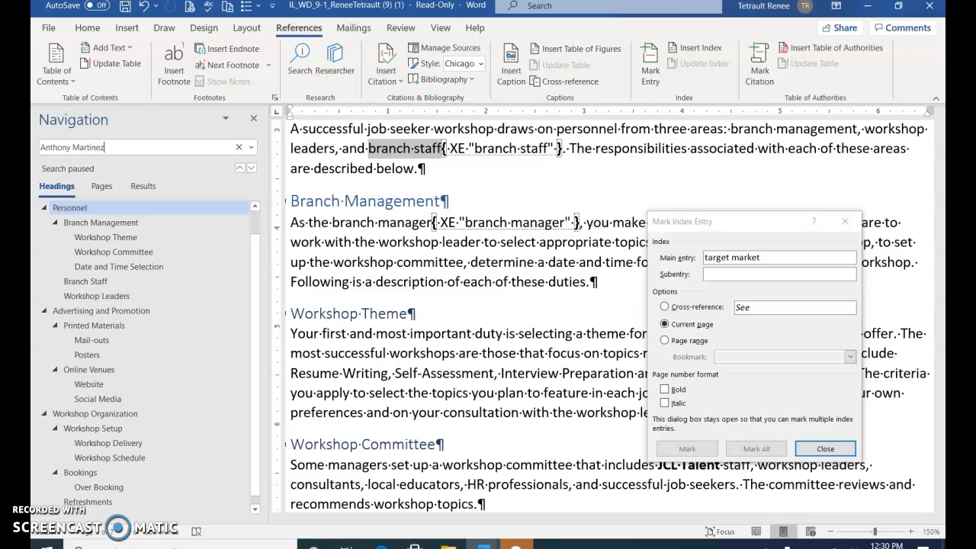
pyautogui.press('Return')
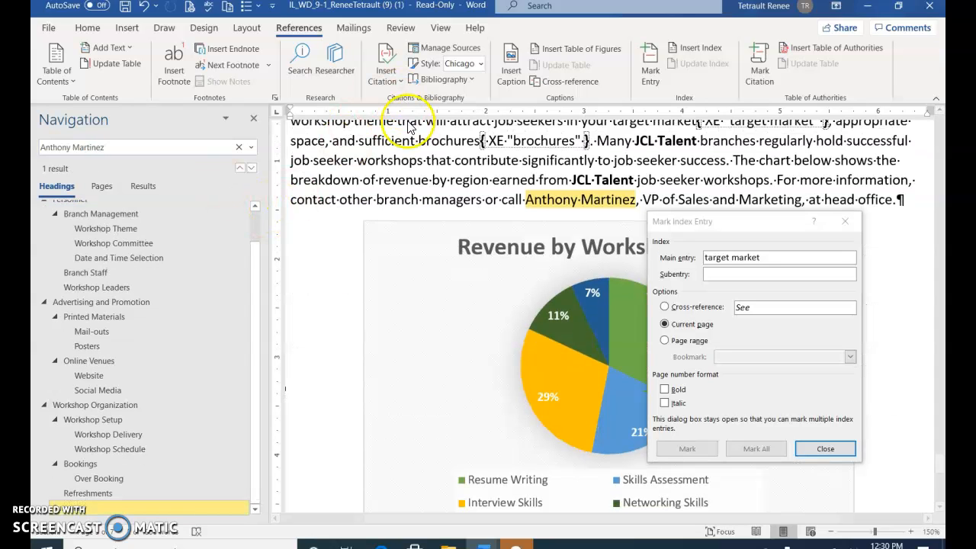
pyautogui.click(786, 231)
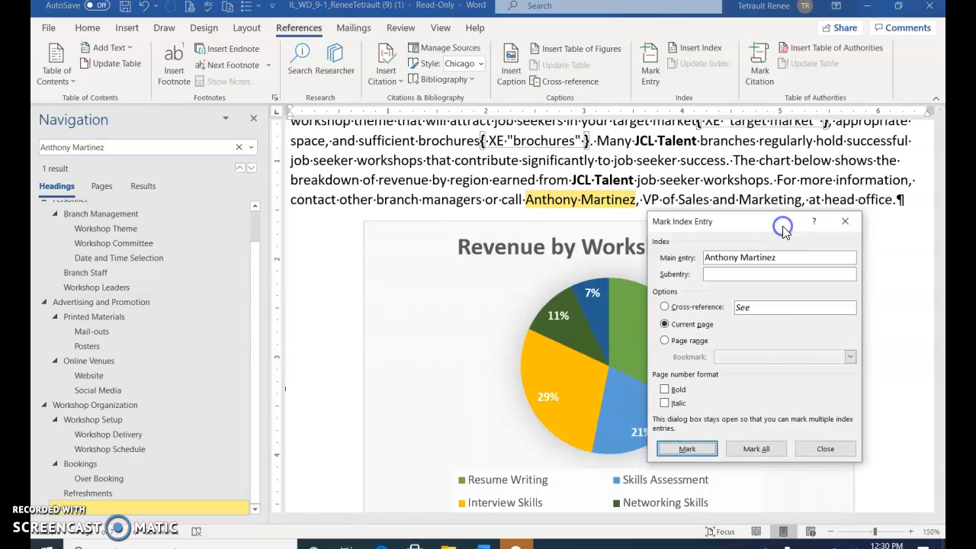
pyautogui.click(776, 449)
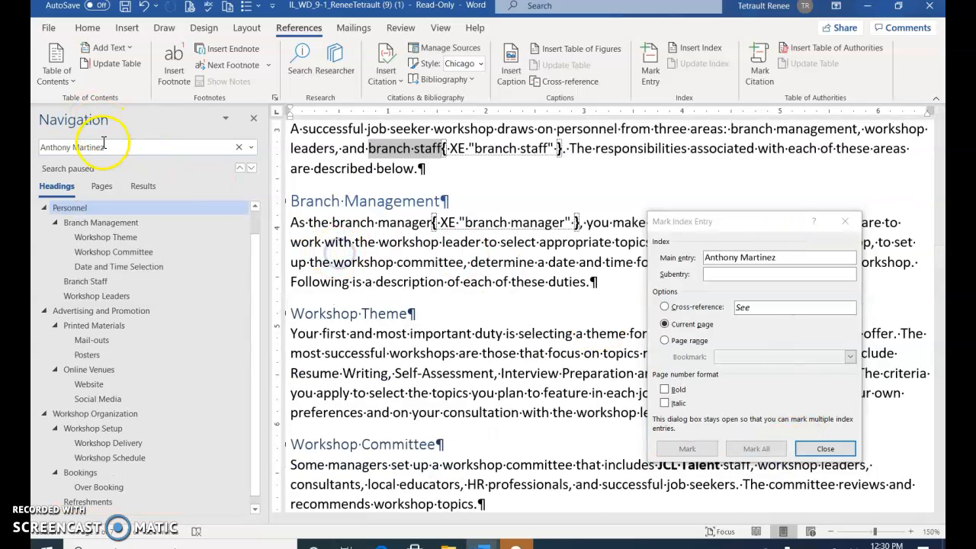
# - Search for 'shopping cart' and mark all its occurrences as index entries
pyautogui.click(107, 145)
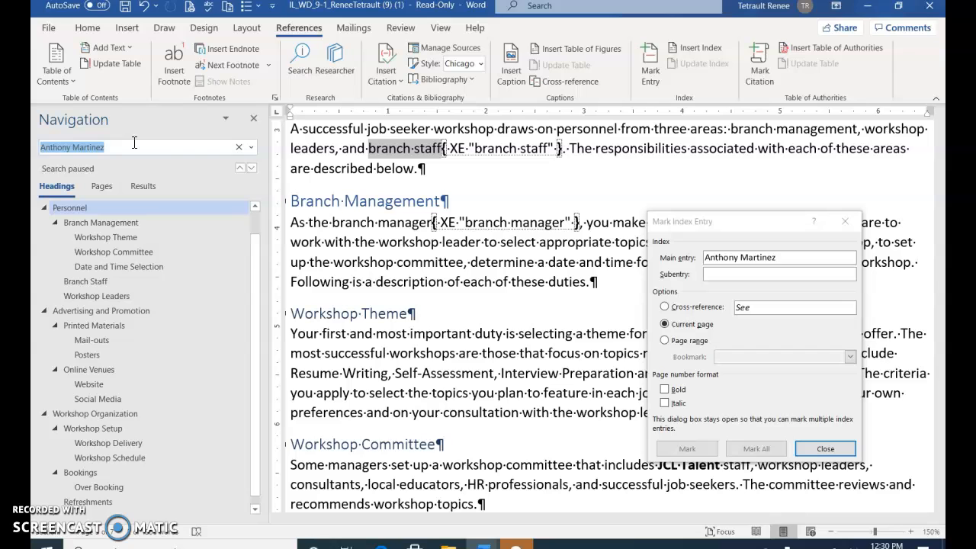
pyautogui.write('shopping cart')
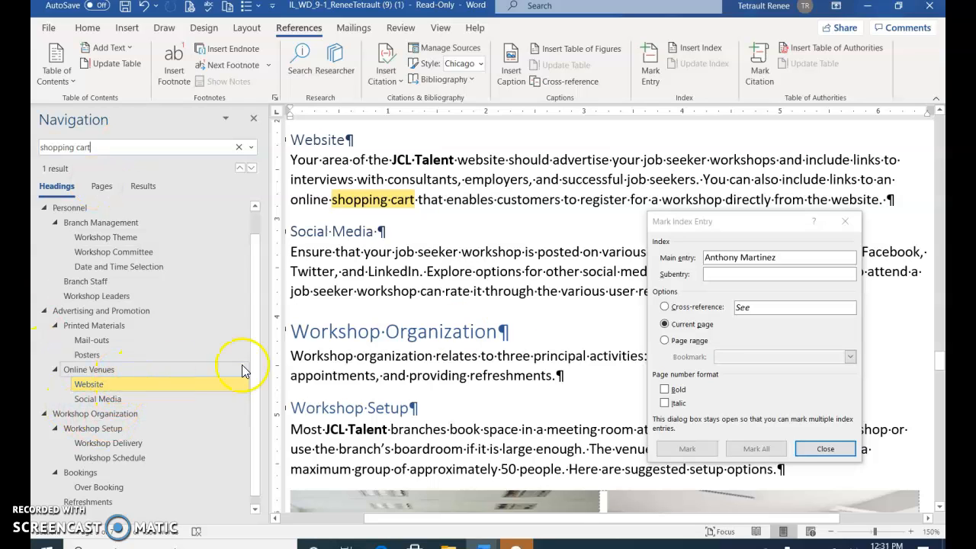
pyautogui.click(759, 230)
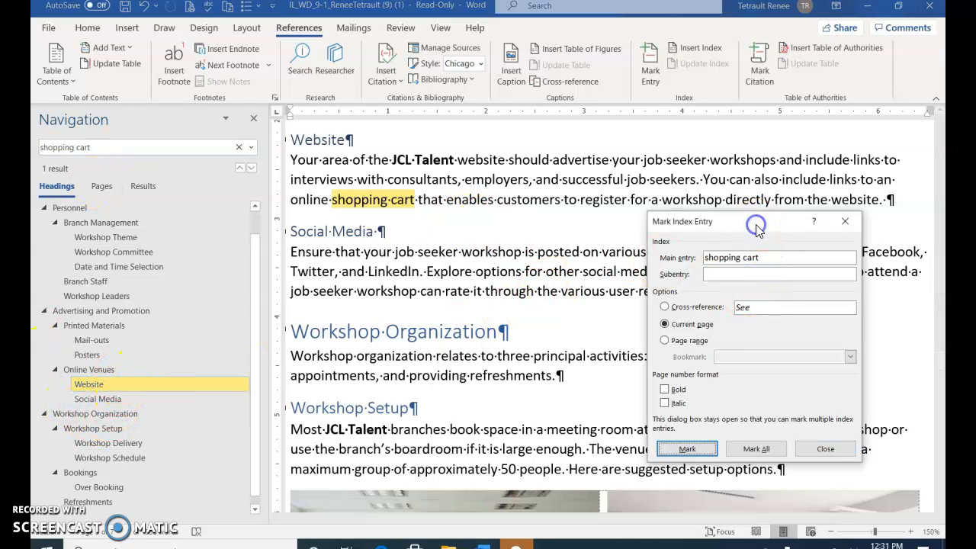
pyautogui.click(757, 450)
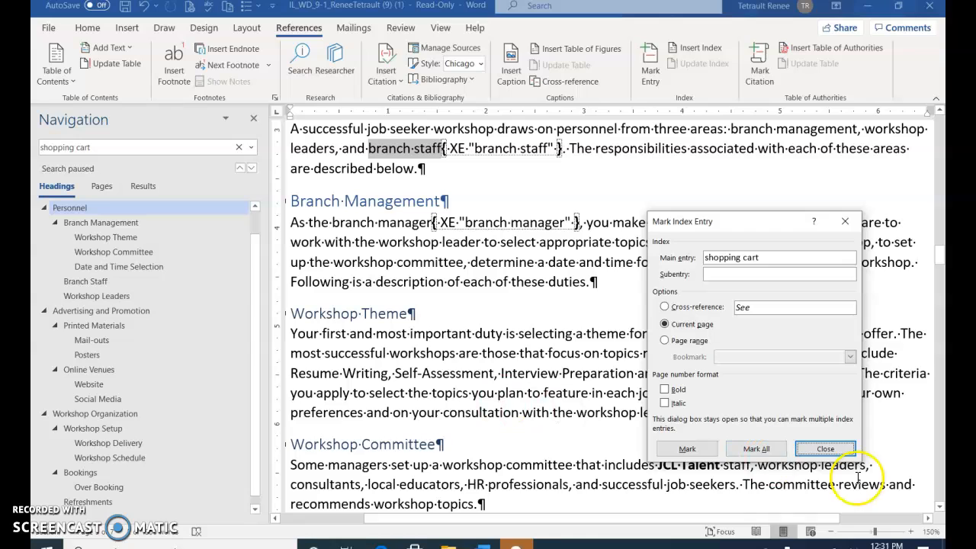
# - Close the Mark Index Entry dialog and put the cursor before the document title
pyautogui.click(813, 452)
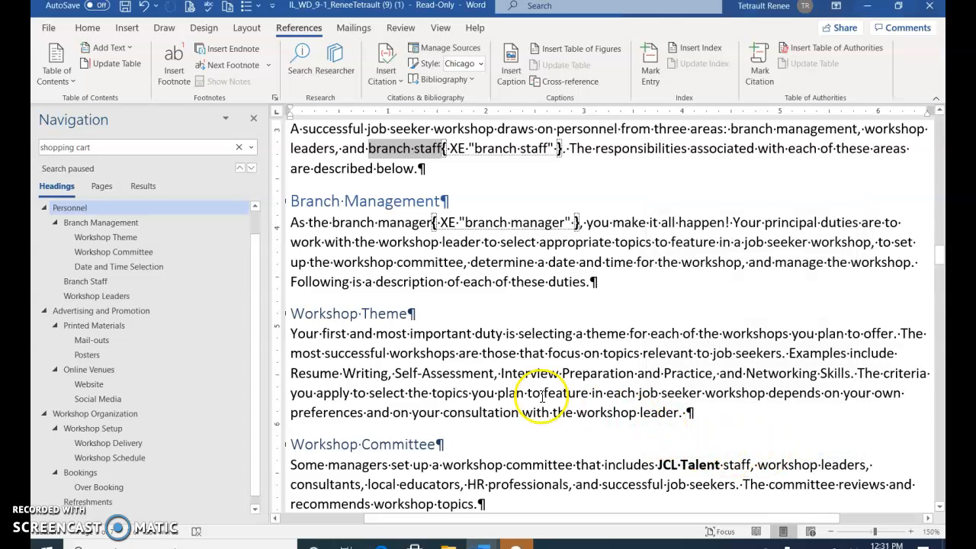
pyautogui.scroll(4, 473, 366)
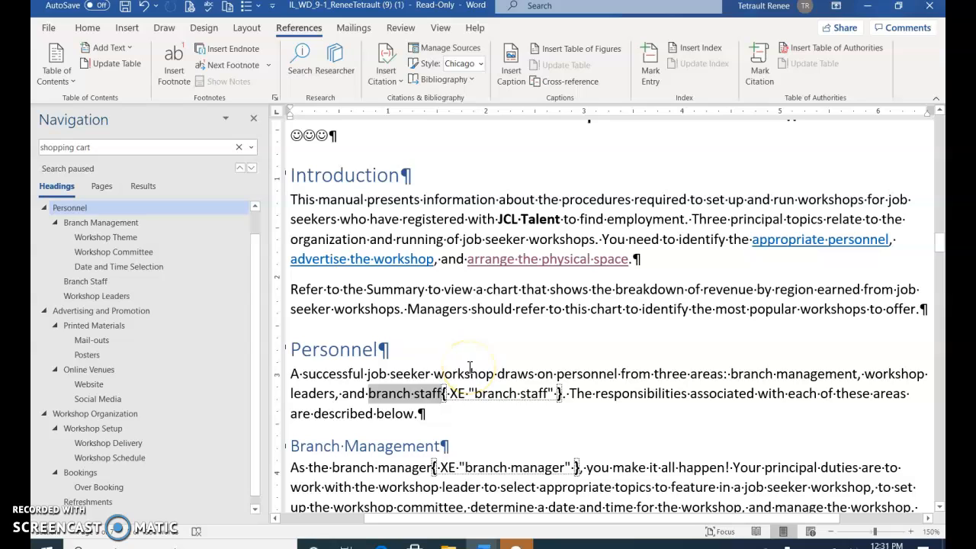
pyautogui.scroll(2, 470, 368)
pyautogui.click(501, 319)
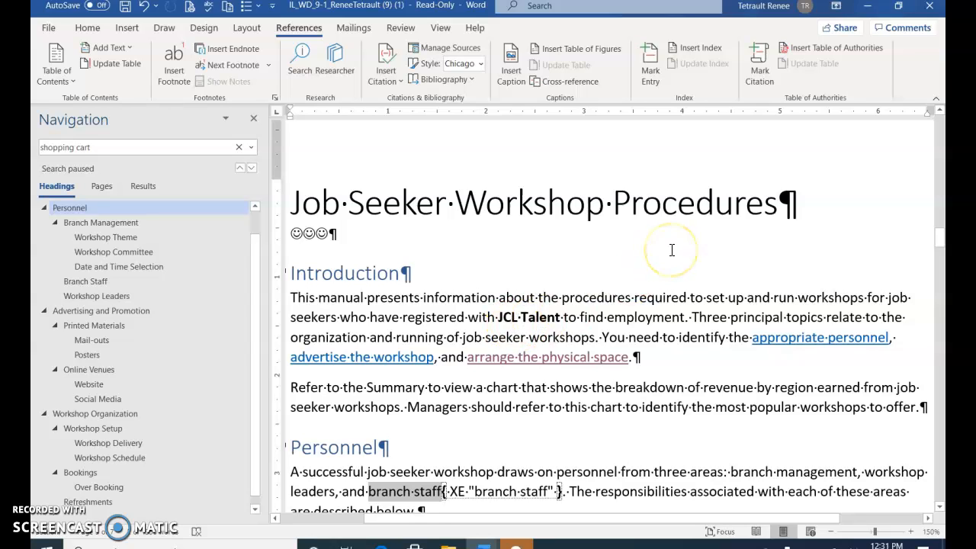
pyautogui.click(297, 199)
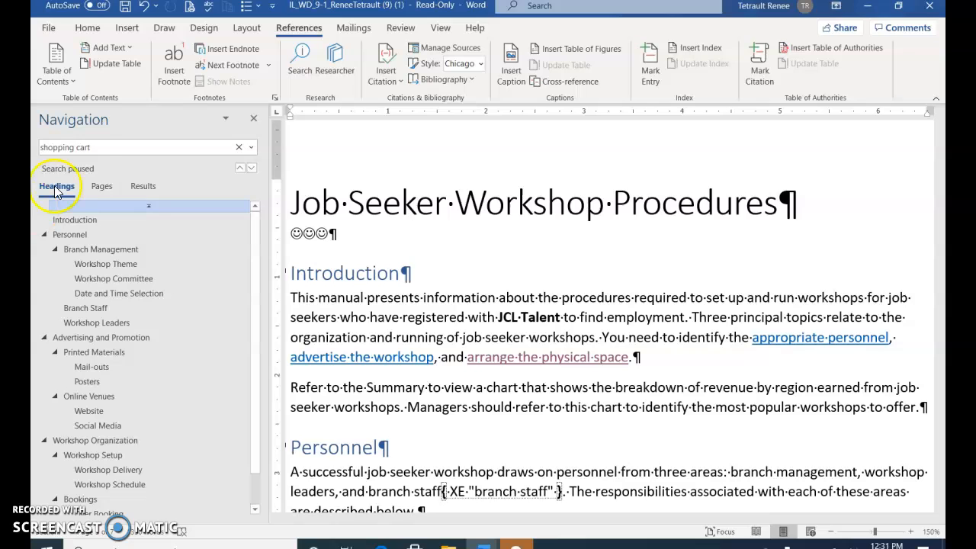
# - Search the Navigation pane for 'HR professionals' in the Workshop Committee section
pyautogui.click(104, 147)
pyautogui.write('HR')
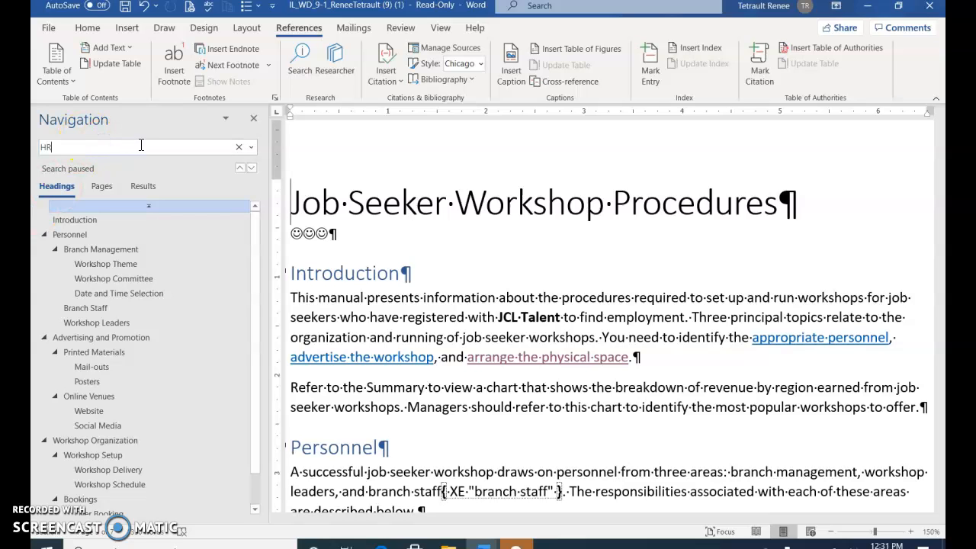
pyautogui.write(' pr')
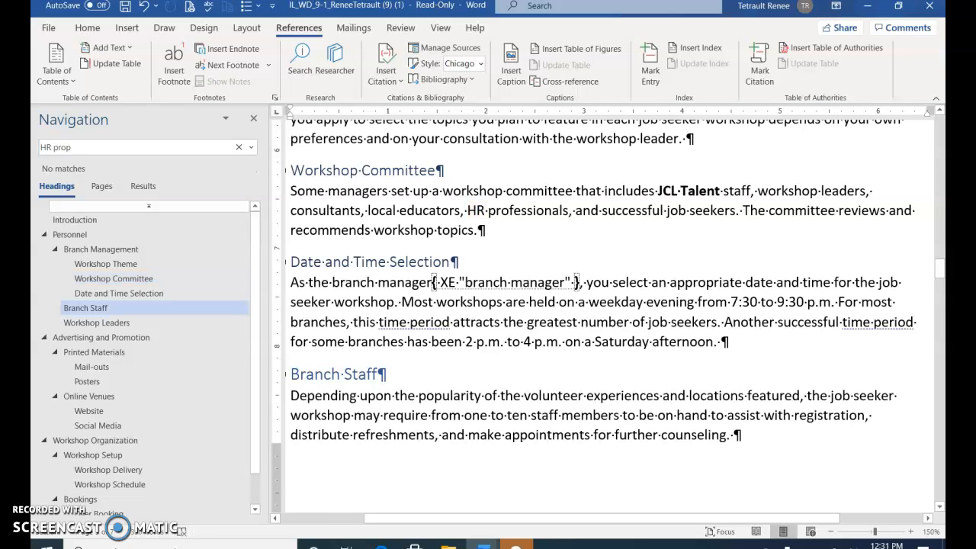
pyautogui.write('op')
pyautogui.press('BackSpace')
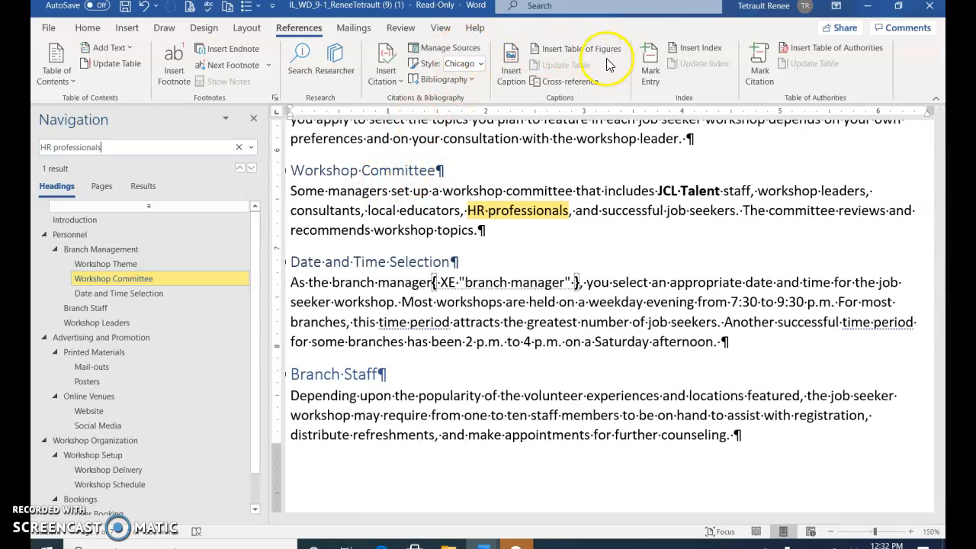
# - Mark 'HR professionals' as a subentry under the main entry 'Workshop Committee'
pyautogui.click(651, 64)
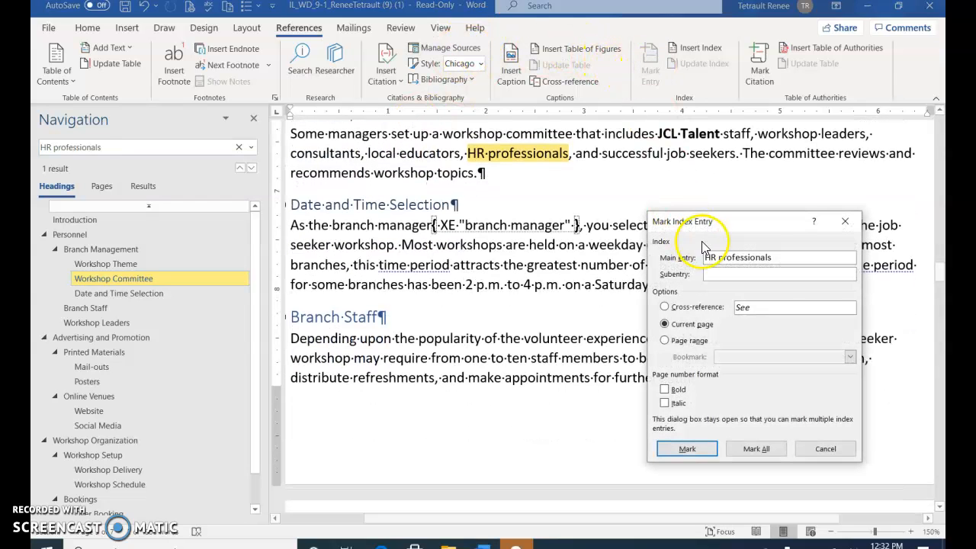
pyautogui.click(785, 276)
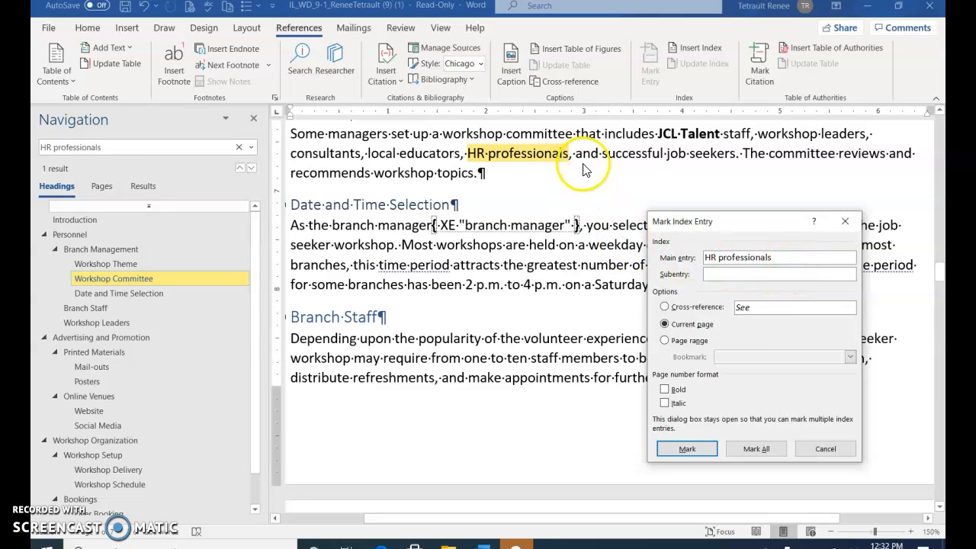
pyautogui.moveTo(834, 258); pyautogui.dragTo(644, 263)
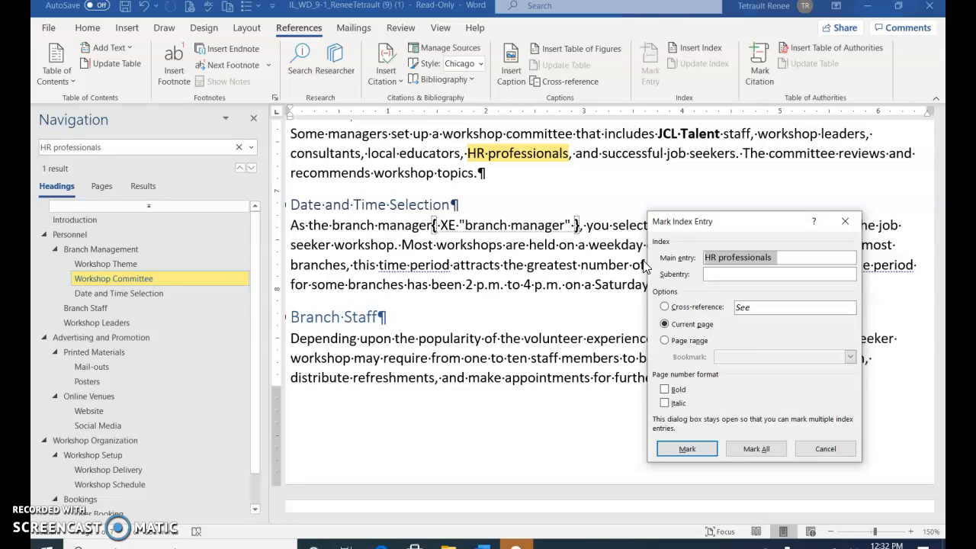
pyautogui.write('Workshop Committee')
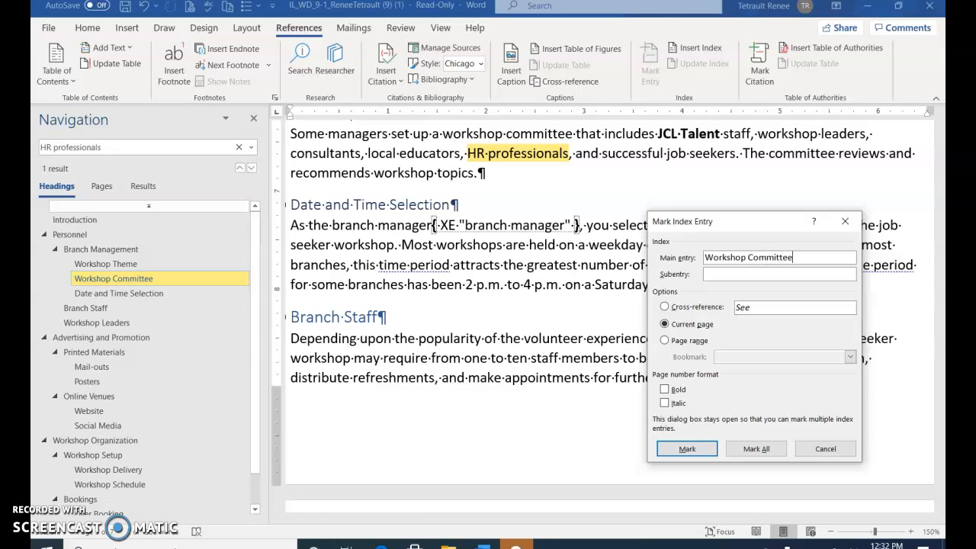
pyautogui.click(743, 275)
pyautogui.write('kkkkkkkkkk')
pyautogui.press('BackSpace')
pyautogui.press('BackSpace')
pyautogui.press('BackSpace')
pyautogui.press('BackSpace')
pyautogui.press('BackSpace')
pyautogui.press('BackSpace')
pyautogui.press('BackSpace')
pyautogui.press('BackSpace')
pyautogui.press('BackSpace')
pyautogui.press('BackSpace')
pyautogui.press('BackSpace')
pyautogui.press('BackSpace')
pyautogui.click(696, 450)
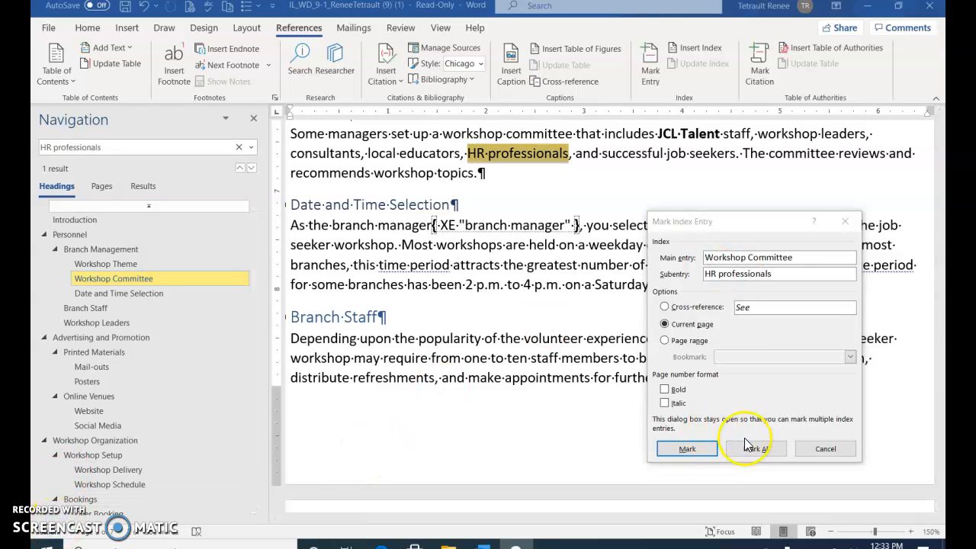
pyautogui.click(696, 449)
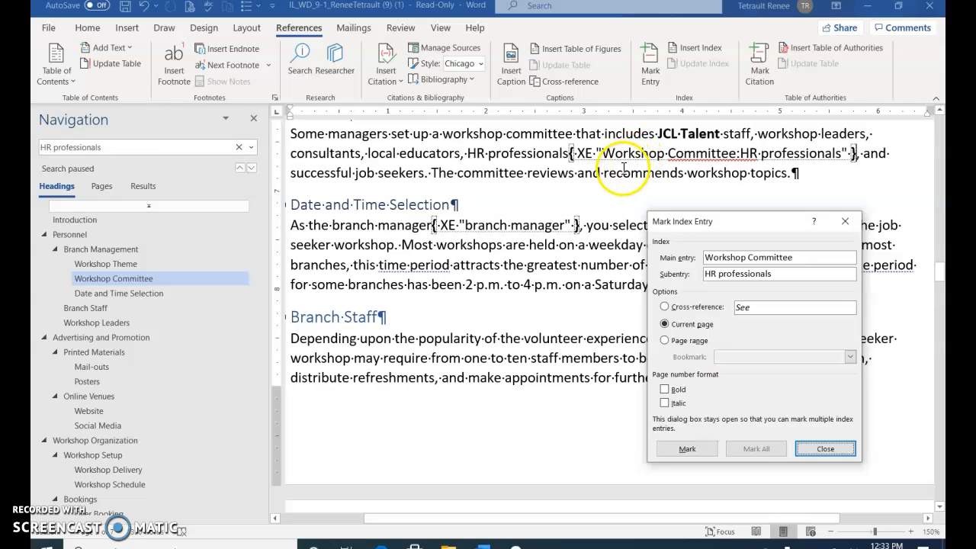
pyautogui.click(392, 180)
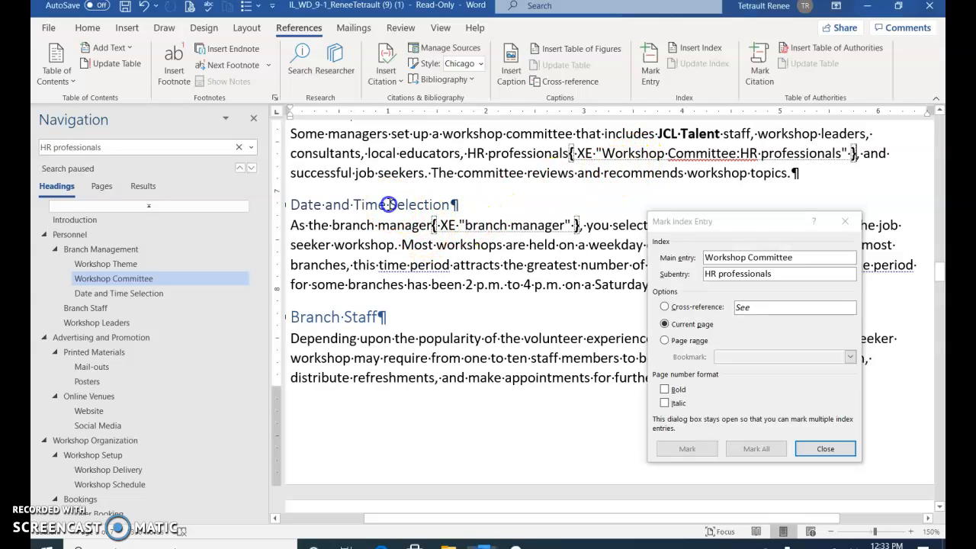
pyautogui.click(110, 147)
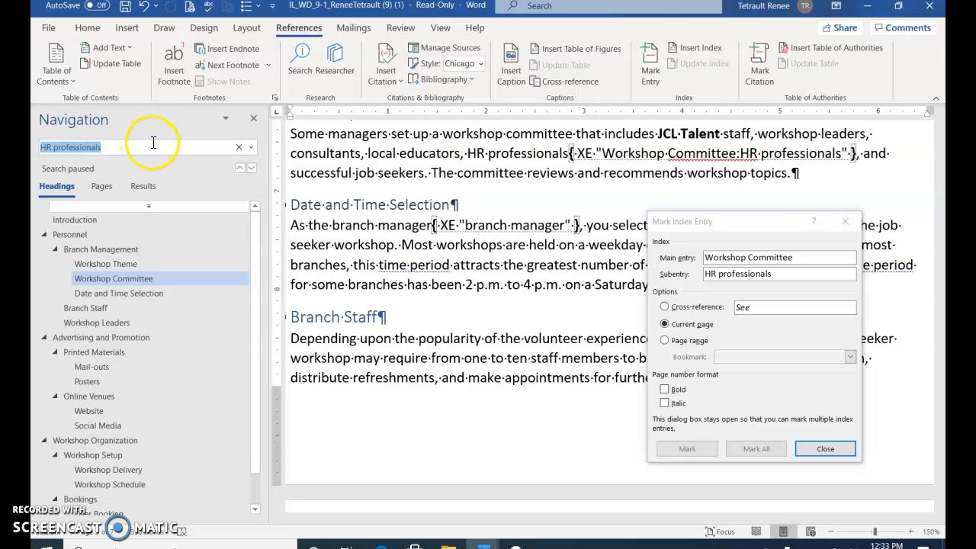
# - Find 'laptops' in the Bookings section and load it as the index main entry
pyautogui.press('BackSpace')
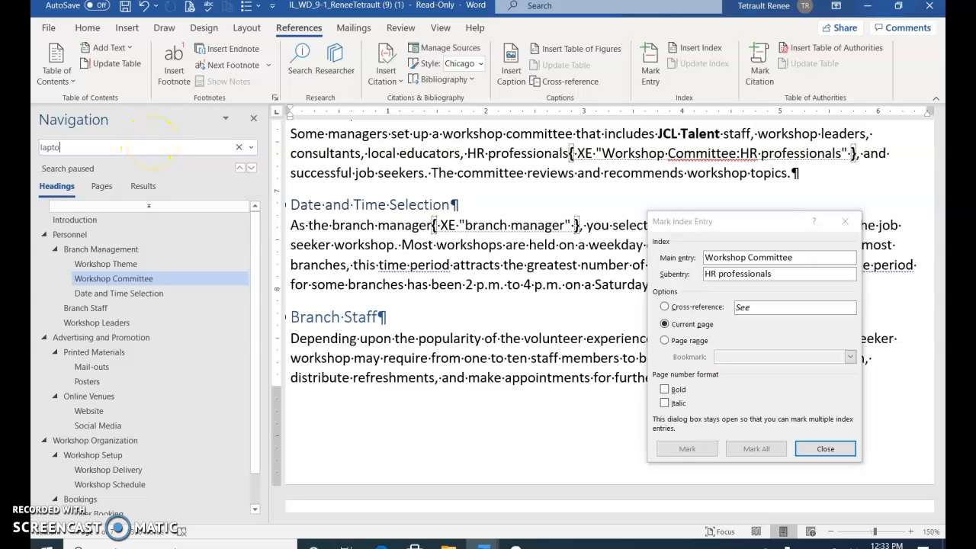
pyautogui.press('Return')
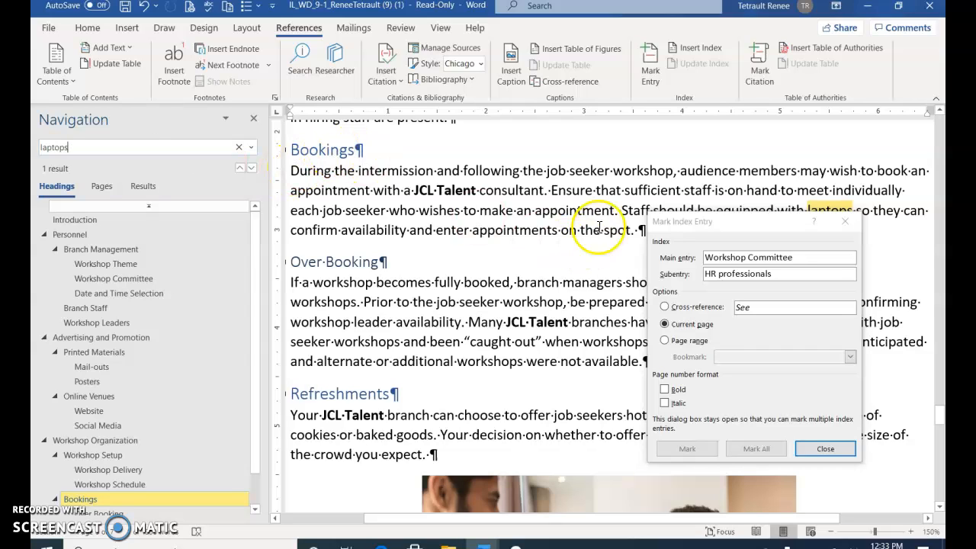
pyautogui.moveTo(771, 227); pyautogui.dragTo(765, 252)
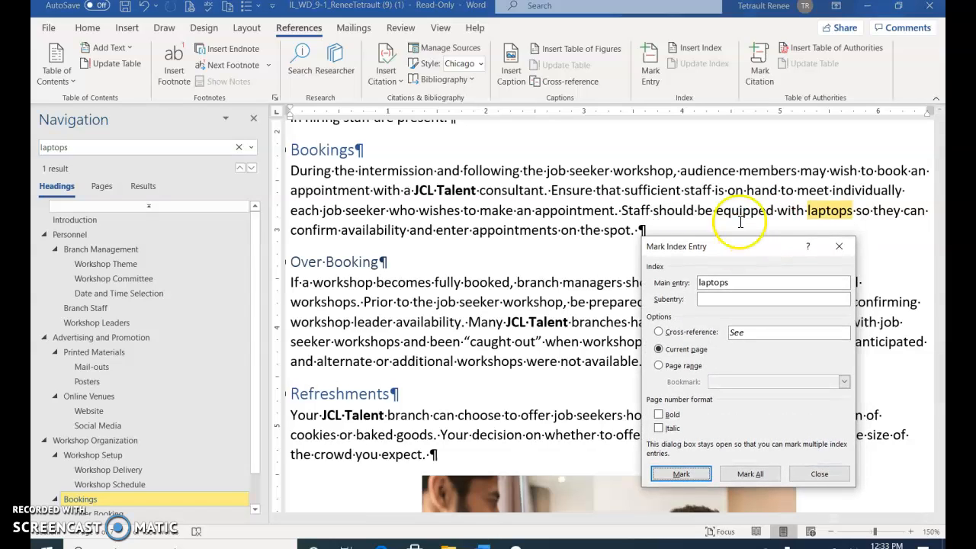
# - Mark 'laptops' with a cross-reference reading 'See appointments'
pyautogui.click(728, 248)
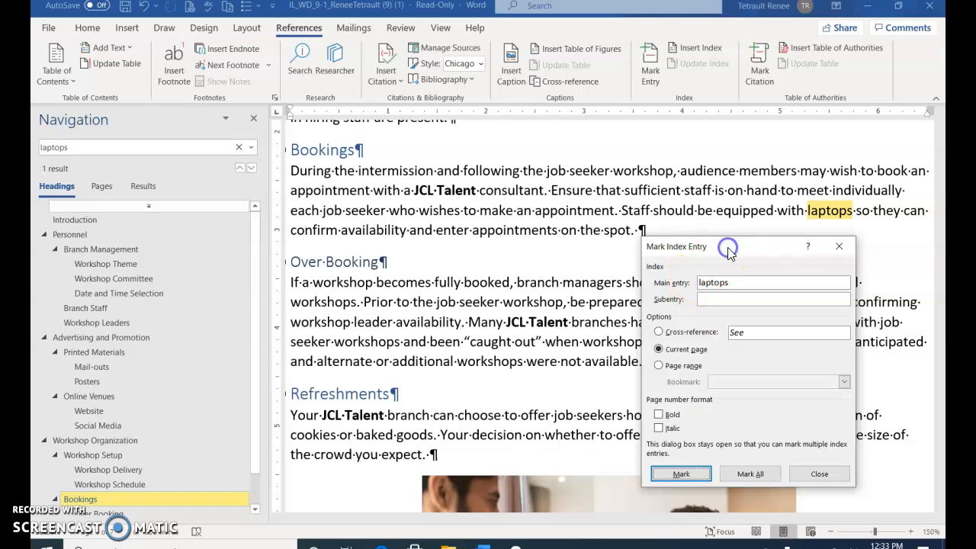
pyautogui.click(659, 333)
pyautogui.click(770, 334)
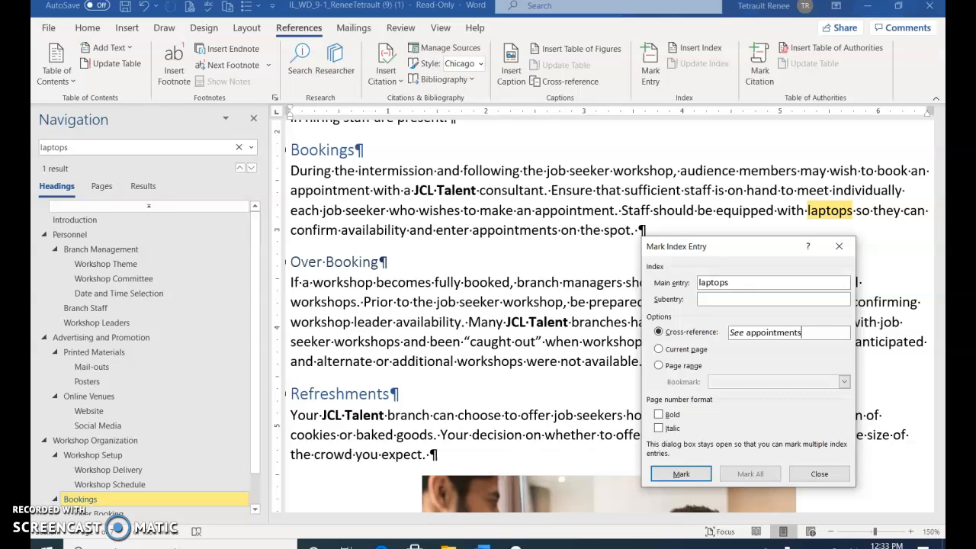
pyautogui.click(774, 328)
pyautogui.click(678, 474)
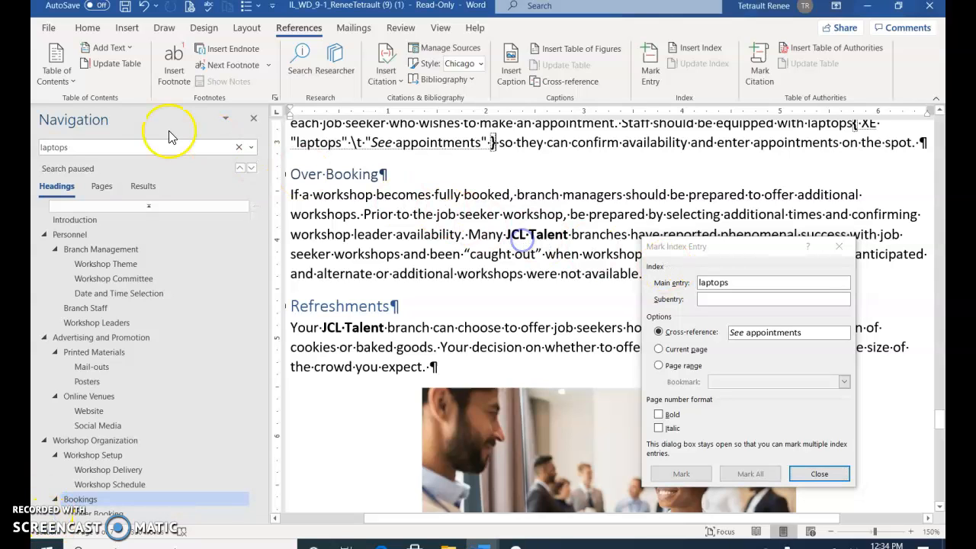
# - Search for 'appointments' (4 results) and jump to the Bookings heading
pyautogui.click(108, 152)
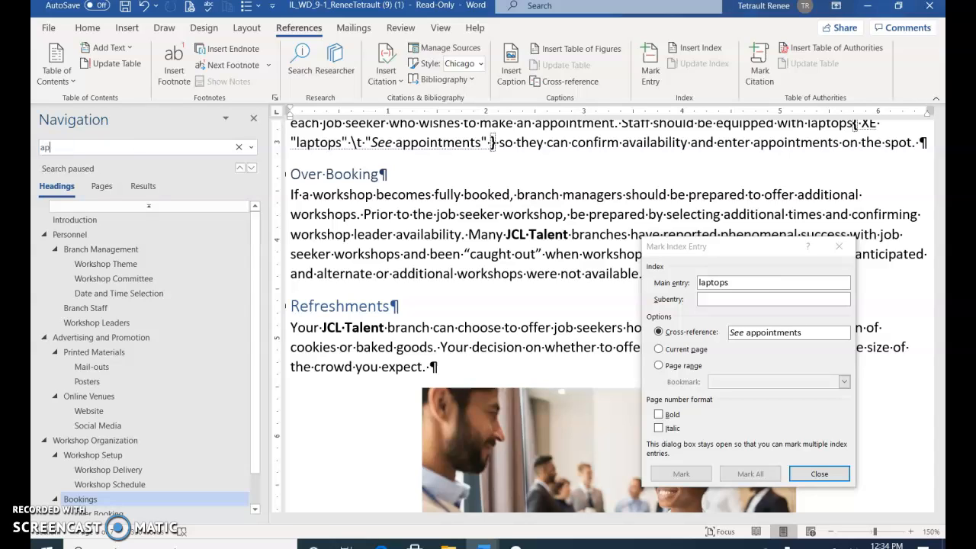
pyautogui.write('appointments')
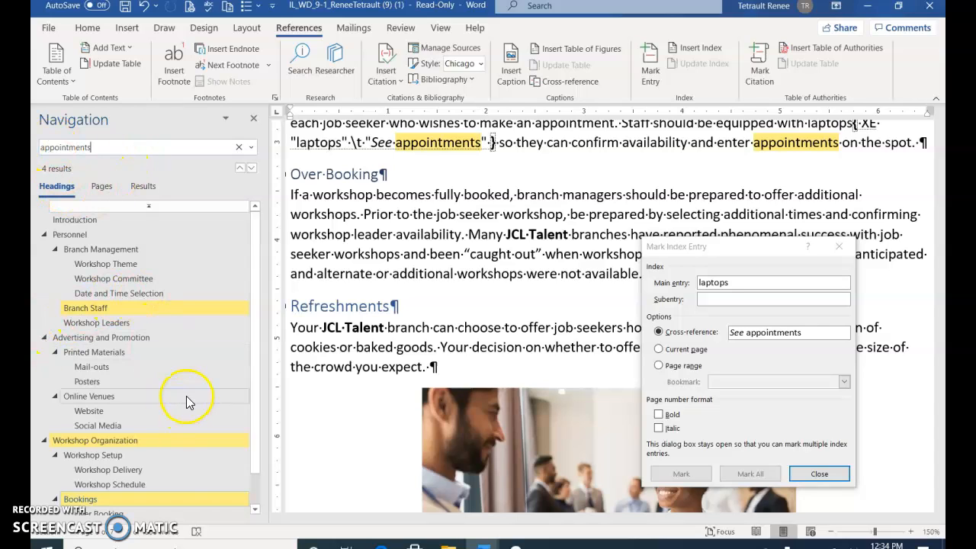
pyautogui.scroll(-1, 158, 456)
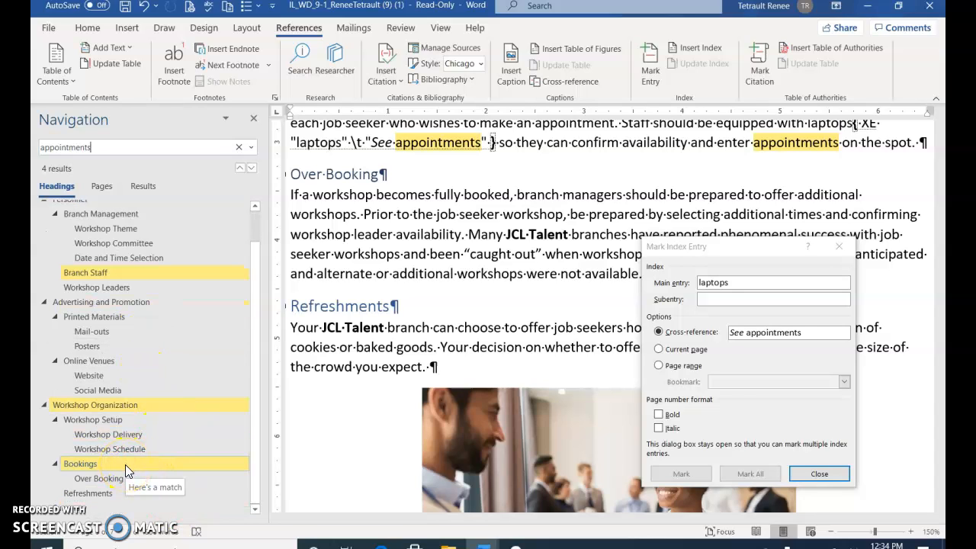
pyautogui.click(125, 465)
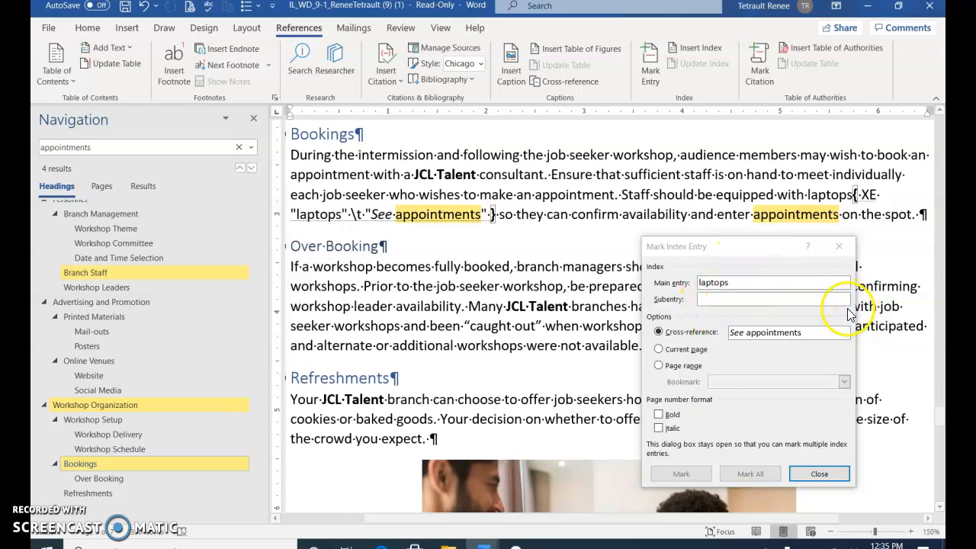
# - Mark 'appointments' in the Bookings paragraph as a main index entry, then close the dialog
pyautogui.click(756, 260)
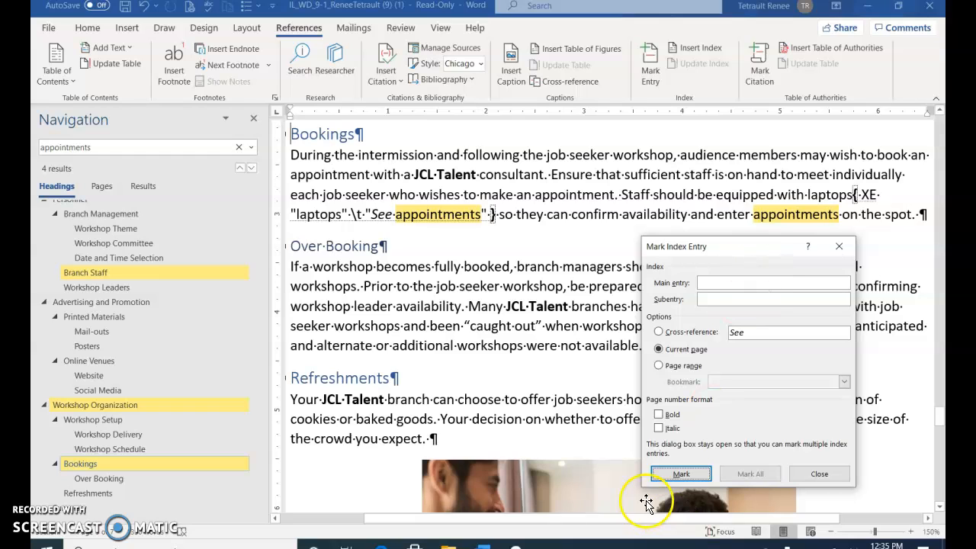
pyautogui.click(660, 477)
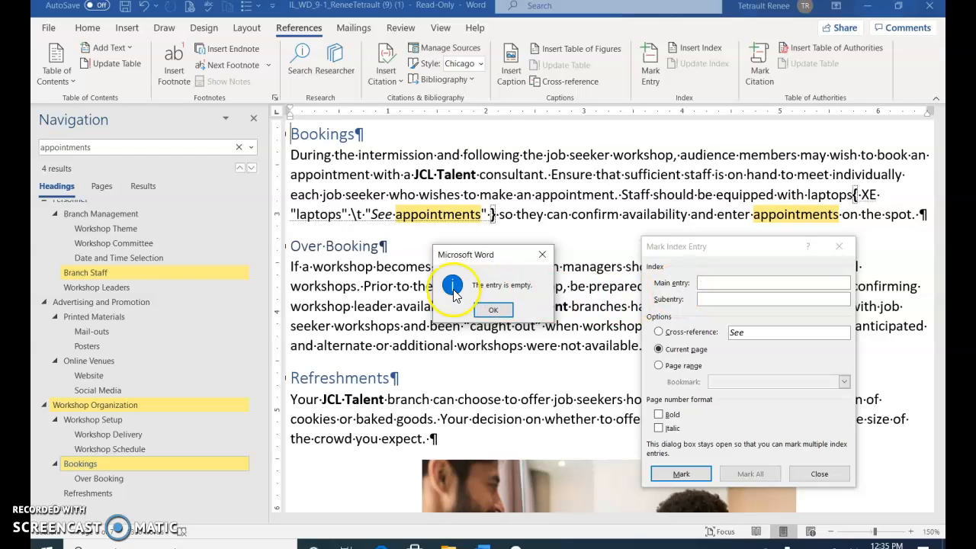
pyautogui.click(494, 309)
pyautogui.click(751, 279)
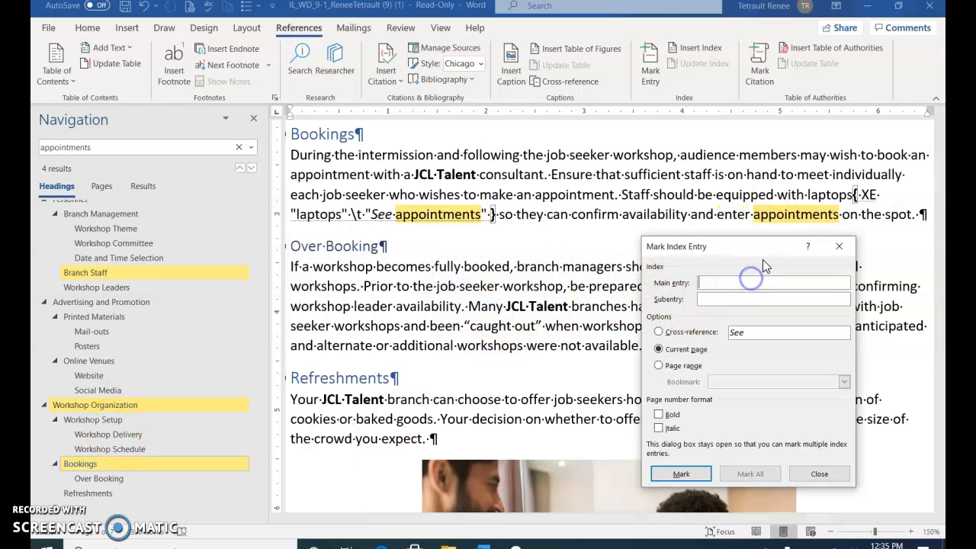
pyautogui.doubleClick(795, 214)
pyautogui.click(728, 287)
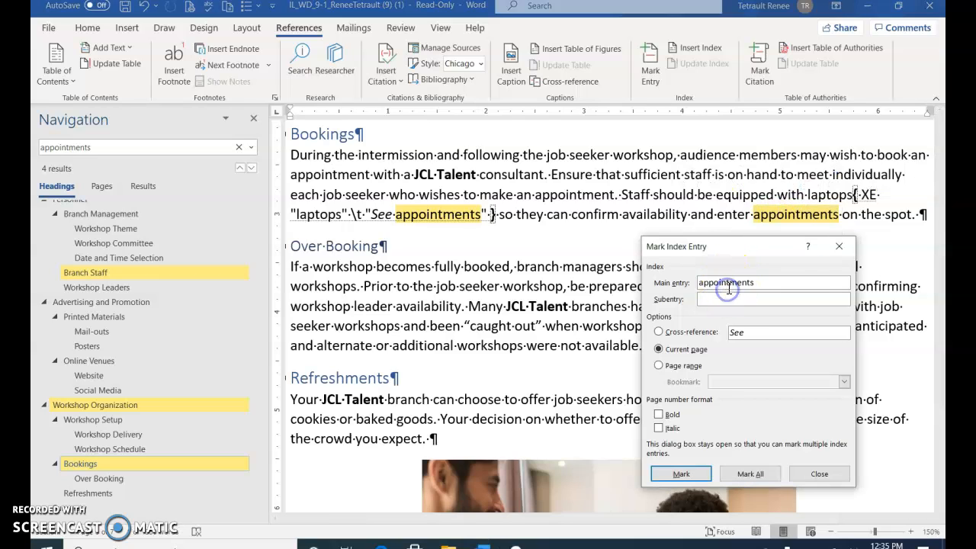
pyautogui.click(681, 474)
pyautogui.click(682, 477)
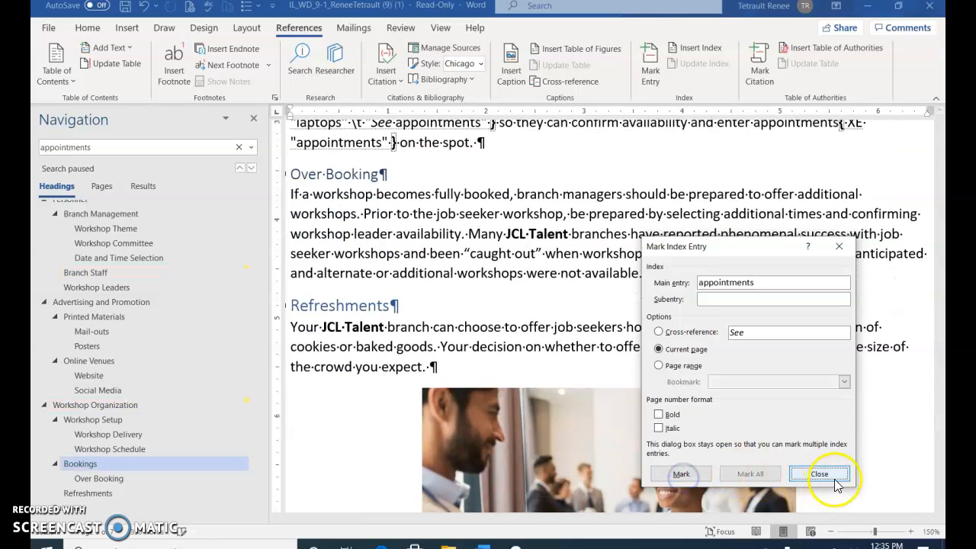
pyautogui.click(817, 473)
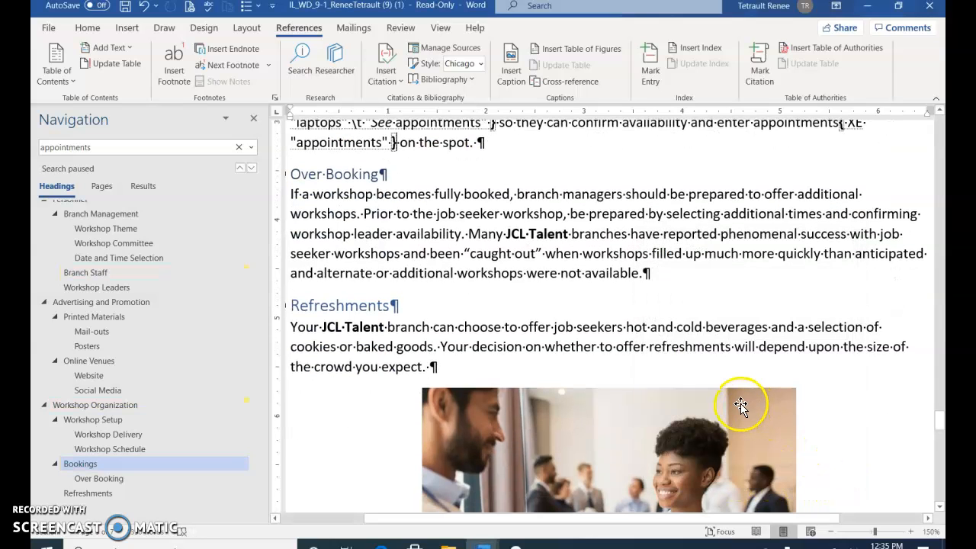
# - Insert a page break at the end of the document and type the heading 'Index'
pyautogui.hotkey('ctrl', 'End')
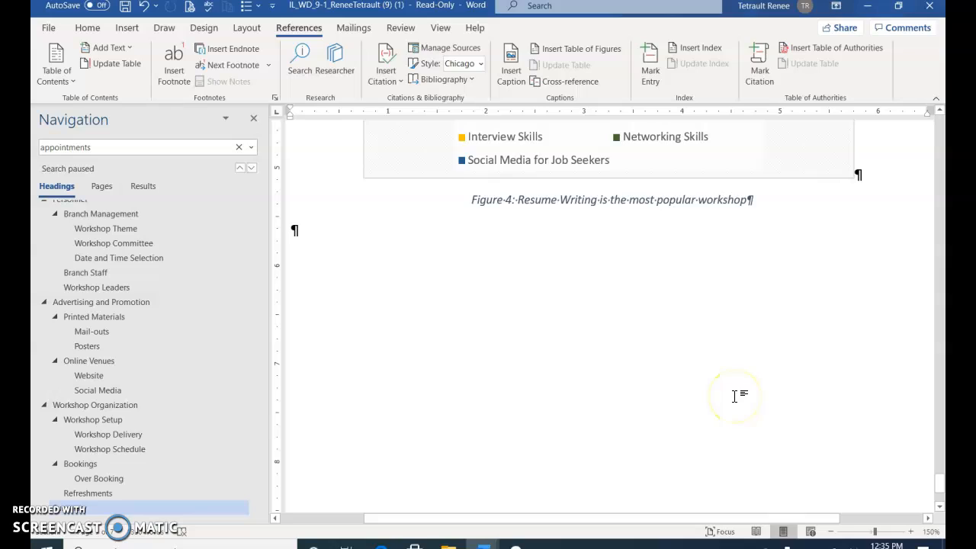
pyautogui.hotkey('ctrl', 'Return')
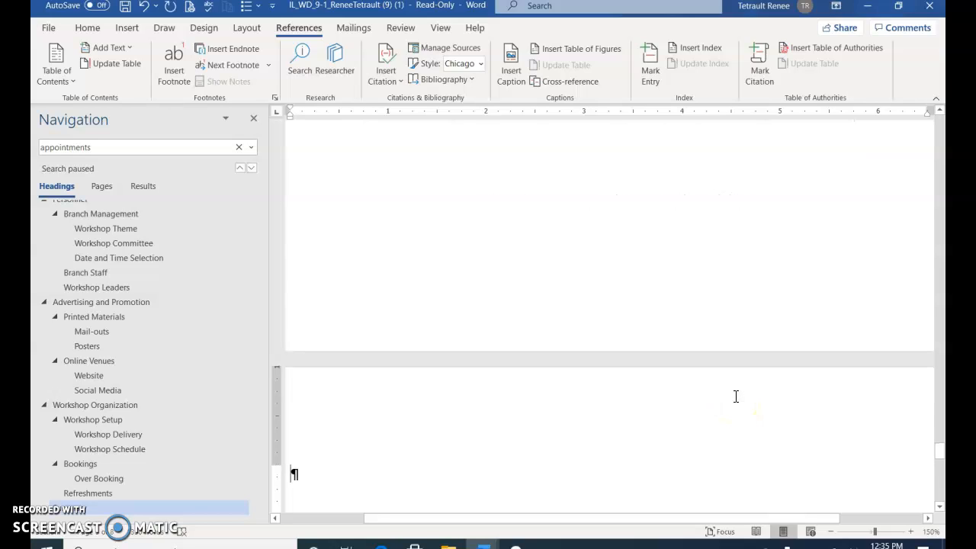
pyautogui.write('Index')
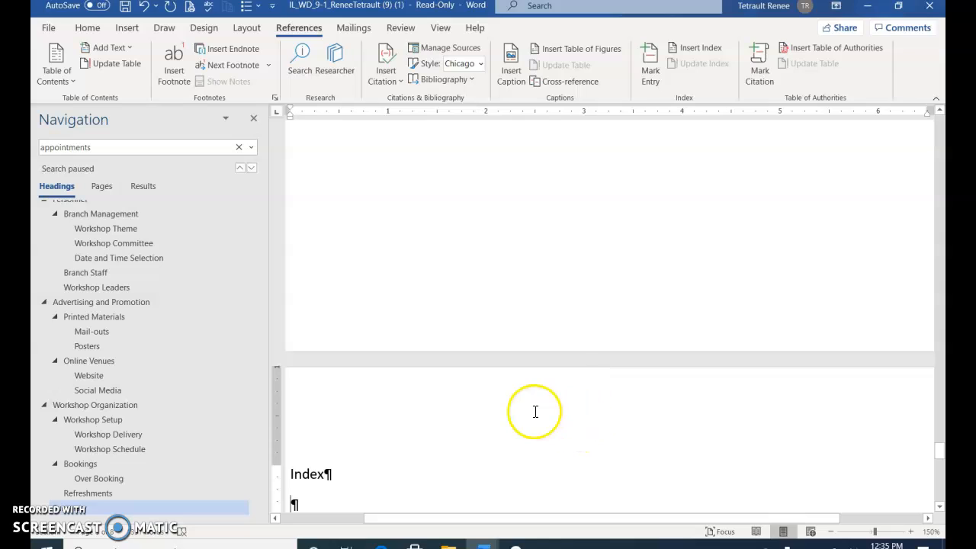
# - Make the 'Index' heading 18 pt, bold and centred, with the cursor placed below it
pyautogui.tripleClick(308, 472)
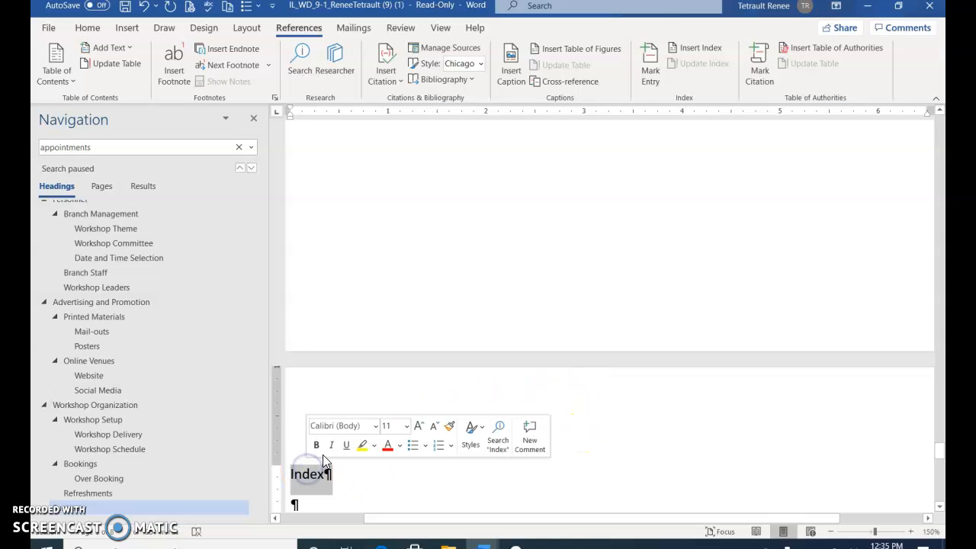
pyautogui.click(406, 426)
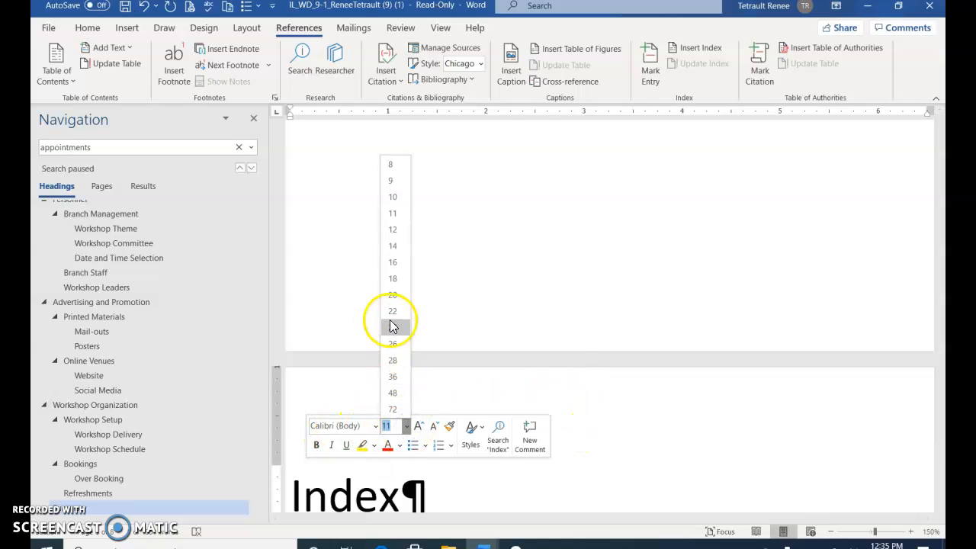
pyautogui.click(393, 278)
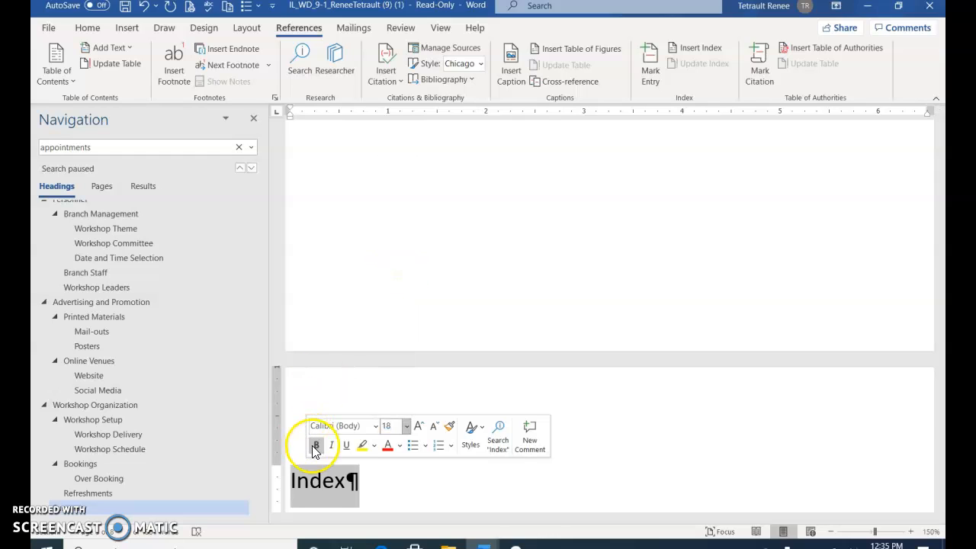
pyautogui.click(316, 444)
pyautogui.hotkey('ctrl', 'e')
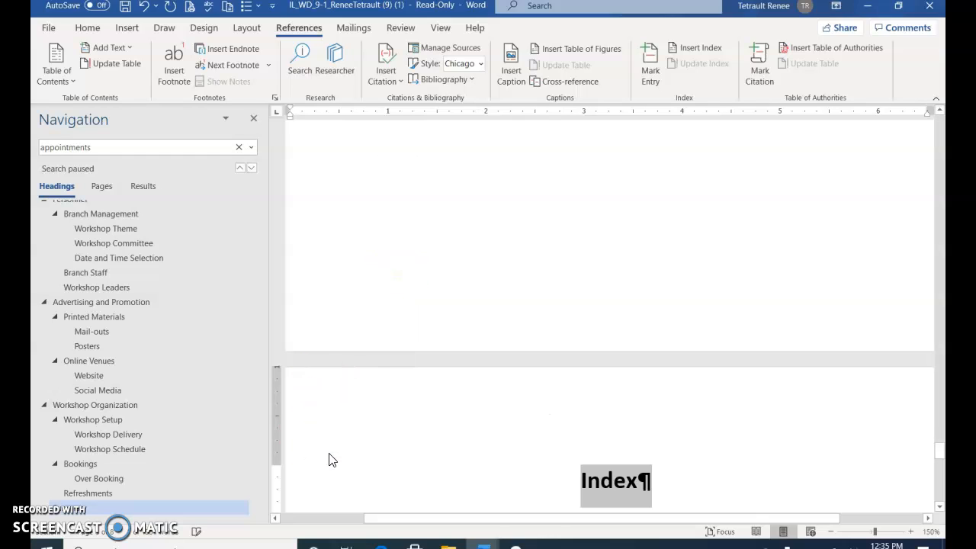
pyautogui.scroll(-1, 385, 418)
pyautogui.click(385, 419)
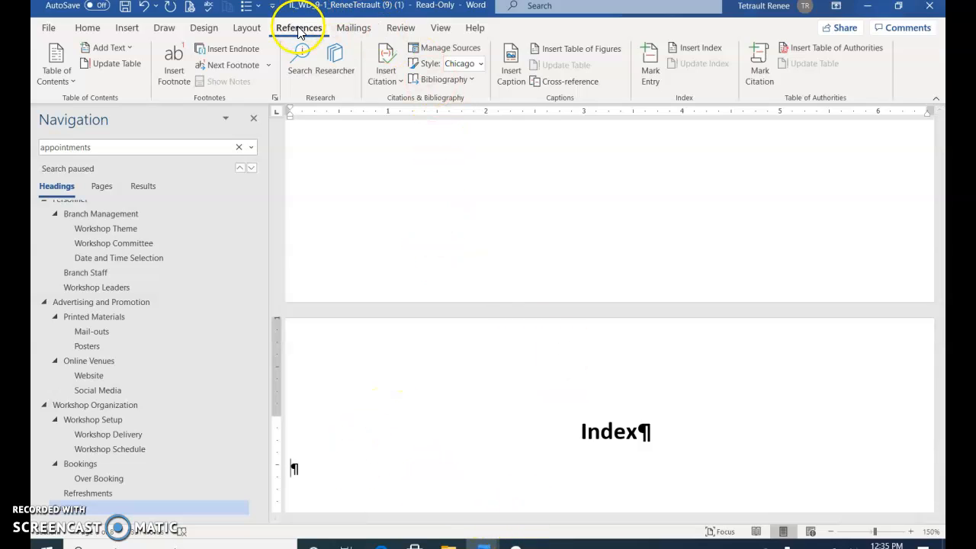
# - Insert a two-column Classic-format index below the Index heading
pyautogui.click(712, 50)
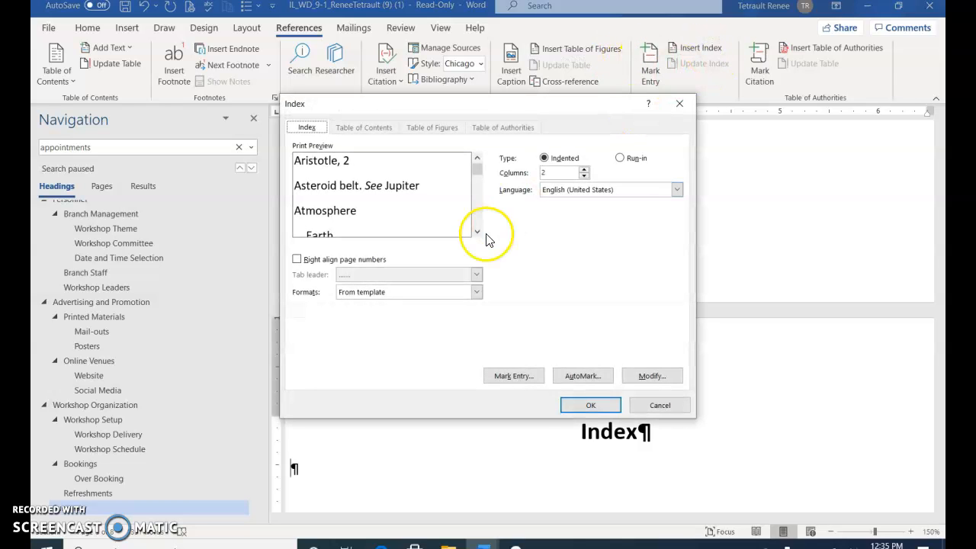
pyautogui.click(476, 293)
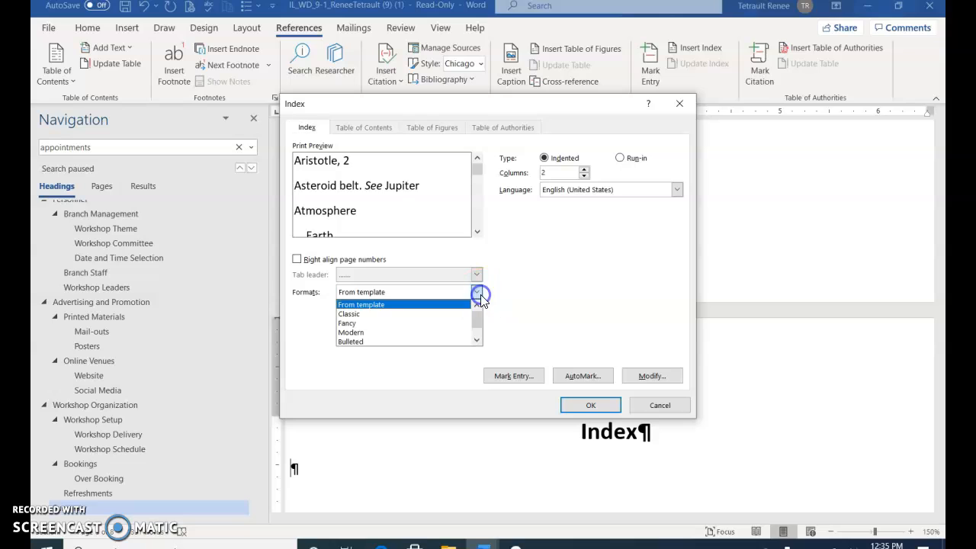
pyautogui.click(364, 313)
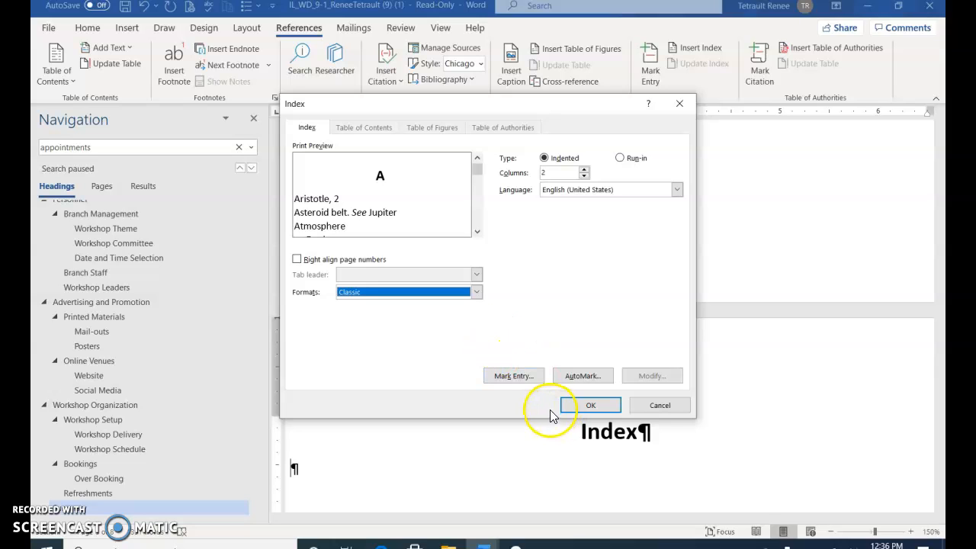
pyautogui.click(580, 404)
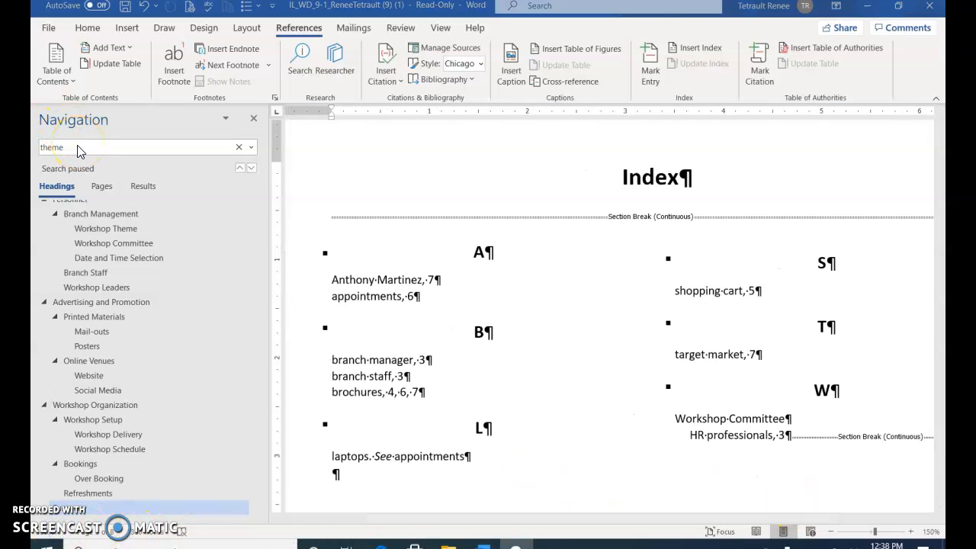
# - Search the Navigation pane for 'ref' and step to the refreshments mention in the Branch Staff paragraph
pyautogui.doubleClick(79, 147)
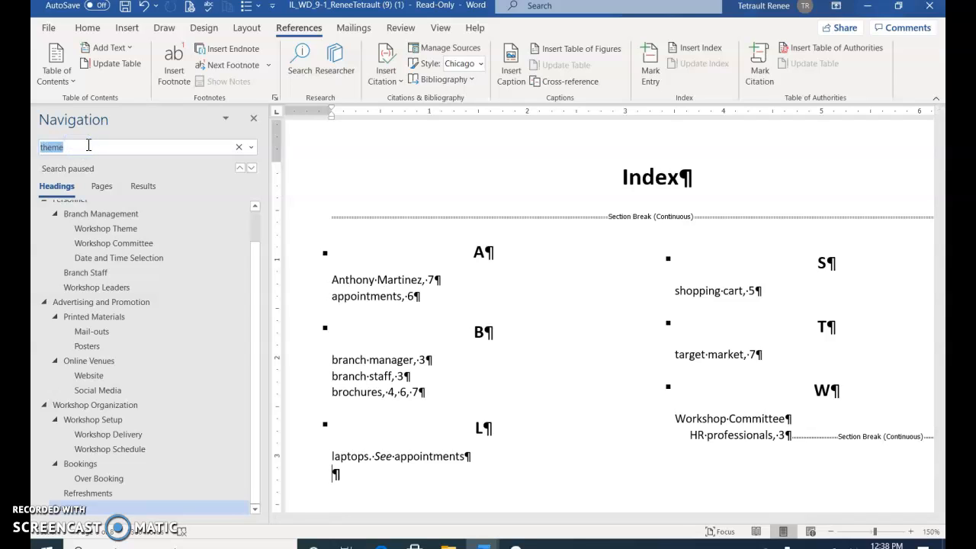
pyautogui.write('refres')
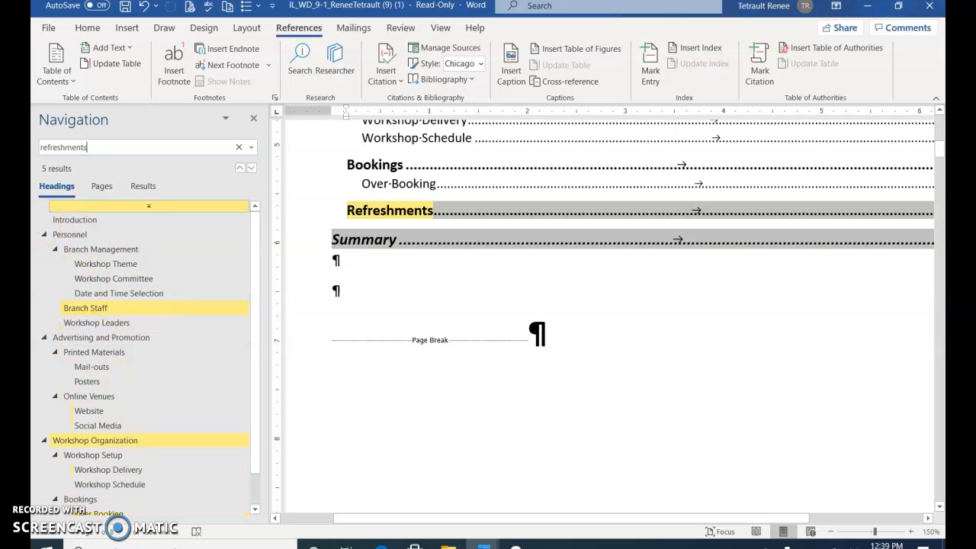
pyautogui.click(140, 444)
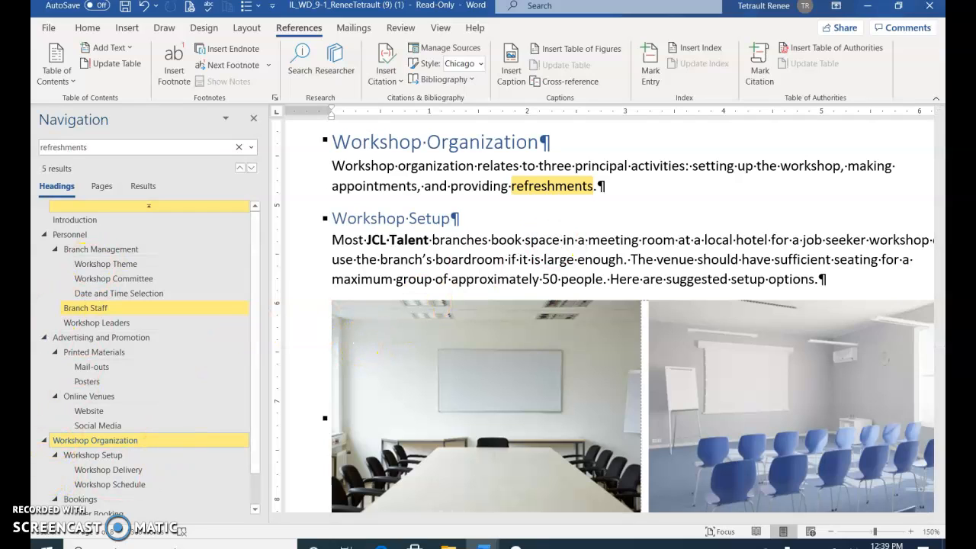
pyautogui.click(251, 167)
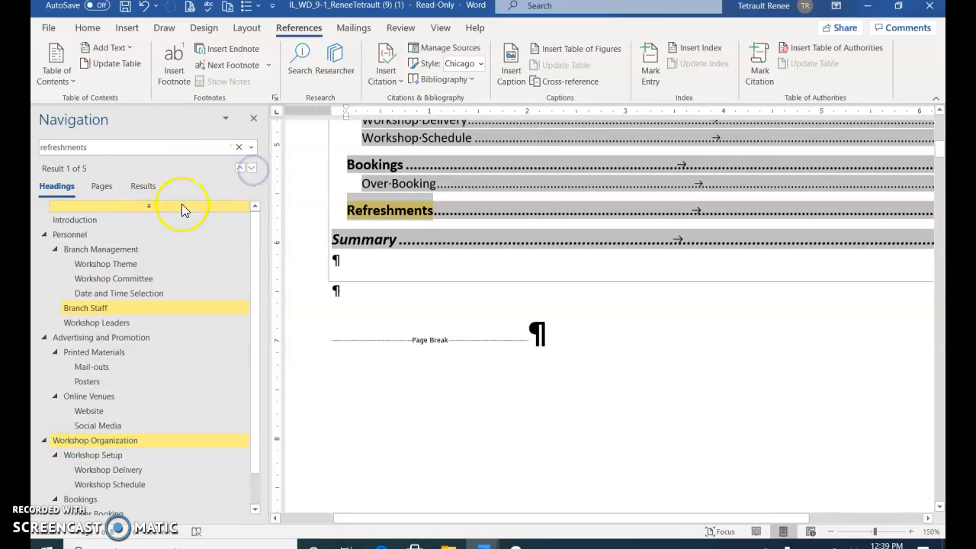
pyautogui.click(57, 536)
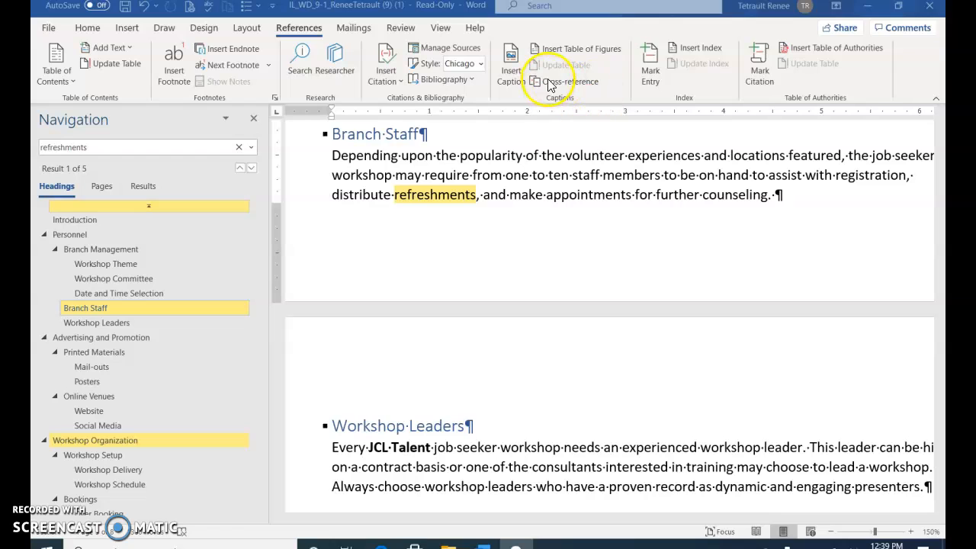
# - Mark all occurrences of 'refreshments' as a main index entry, then close the Mark Index Entry dialog
pyautogui.click(646, 65)
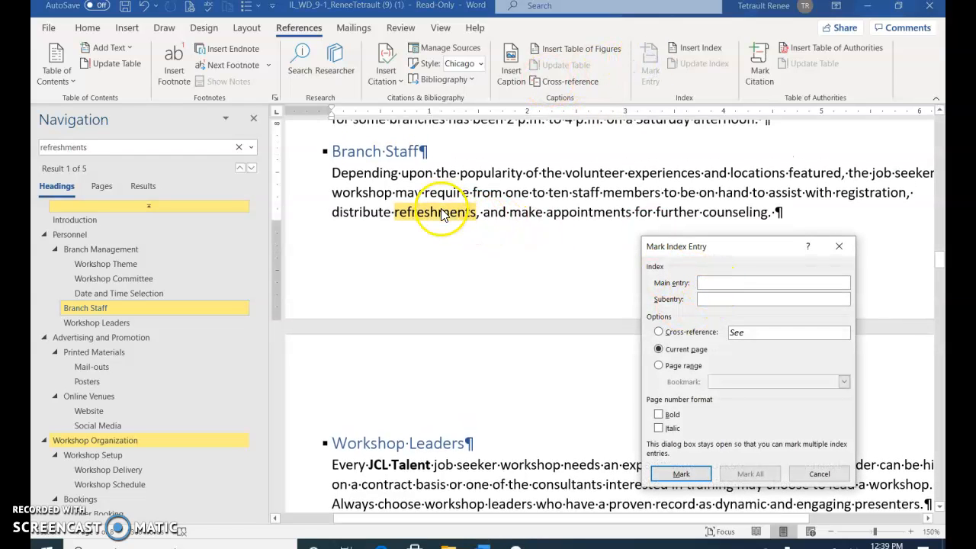
pyautogui.doubleClick(441, 212)
pyautogui.click(694, 248)
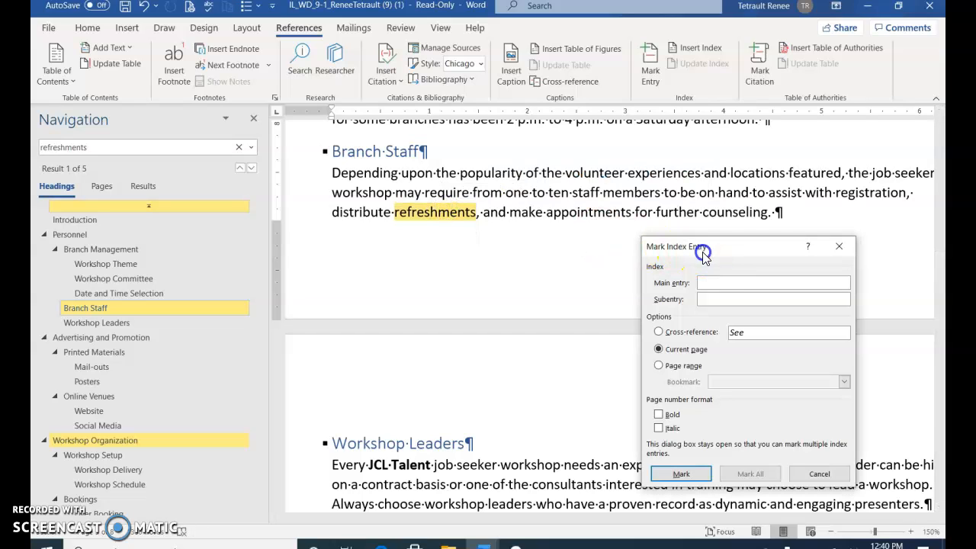
pyautogui.doubleClick(431, 213)
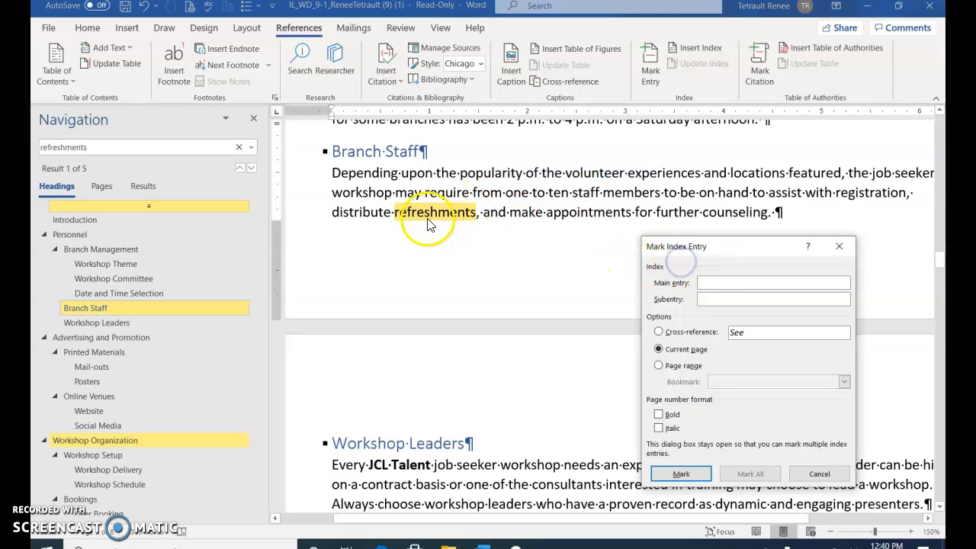
pyautogui.click(743, 263)
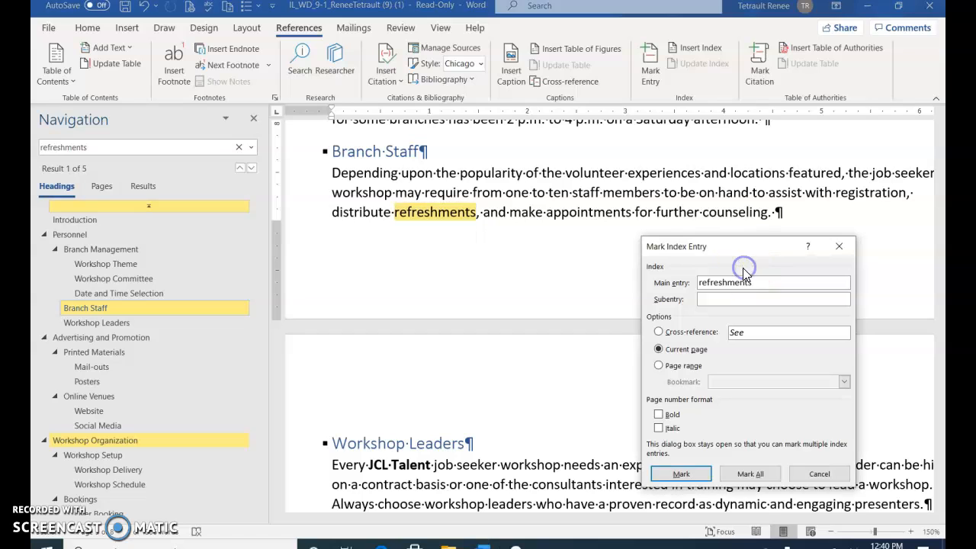
pyautogui.click(751, 476)
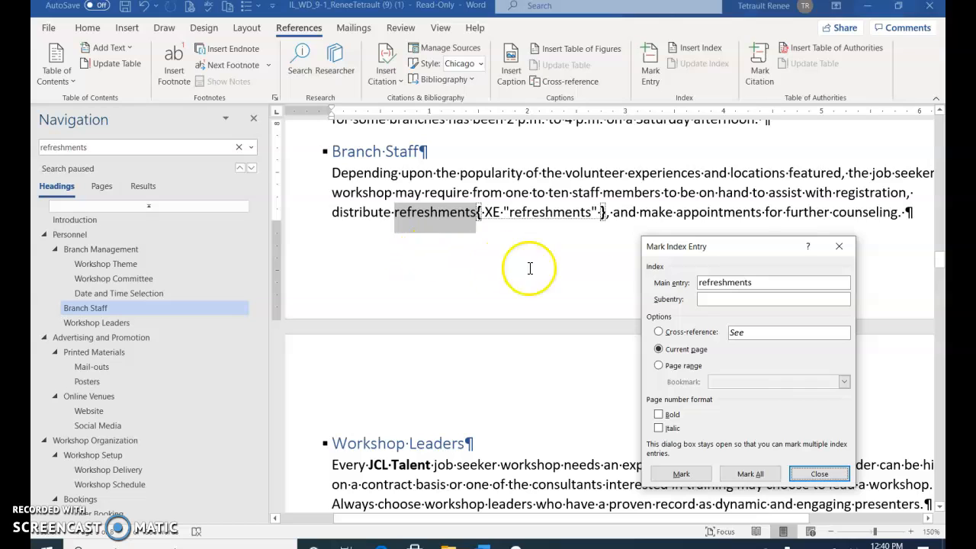
pyautogui.click(819, 474)
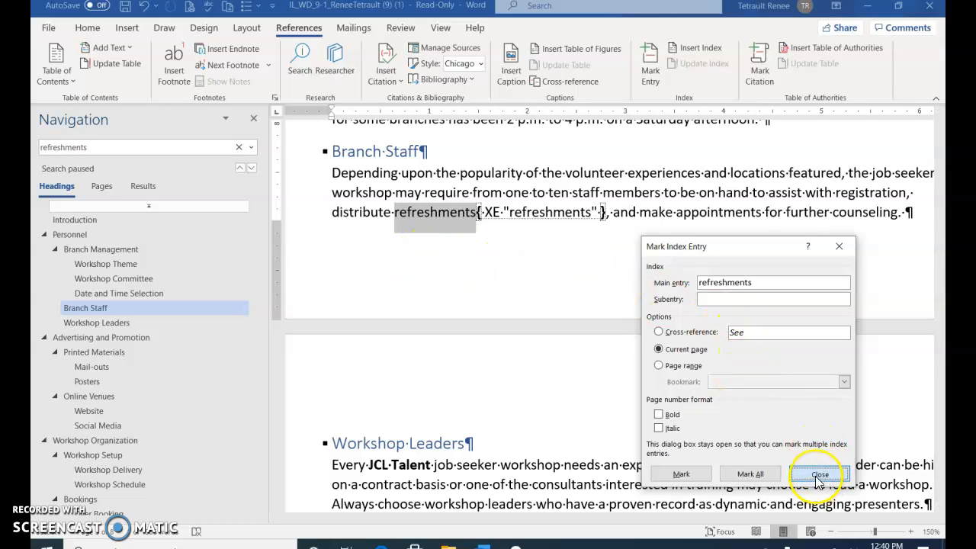
# - Update the index field at the document's end so refreshments lists pages 3, 5, 6
pyautogui.scroll(-5, 427, 351)
pyautogui.scroll(-10, 462, 342)
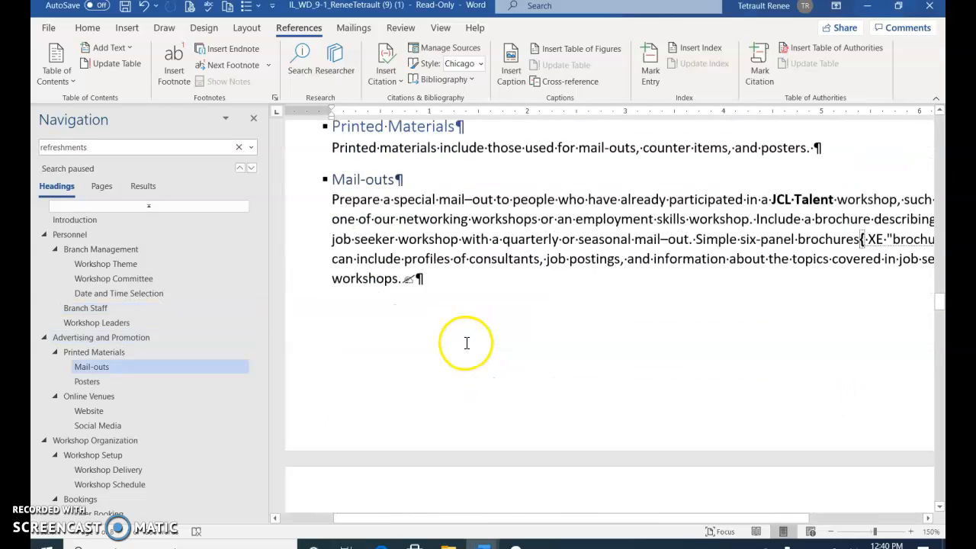
pyautogui.hotkey('ctrl', 'End')
pyautogui.scroll(5, 465, 343)
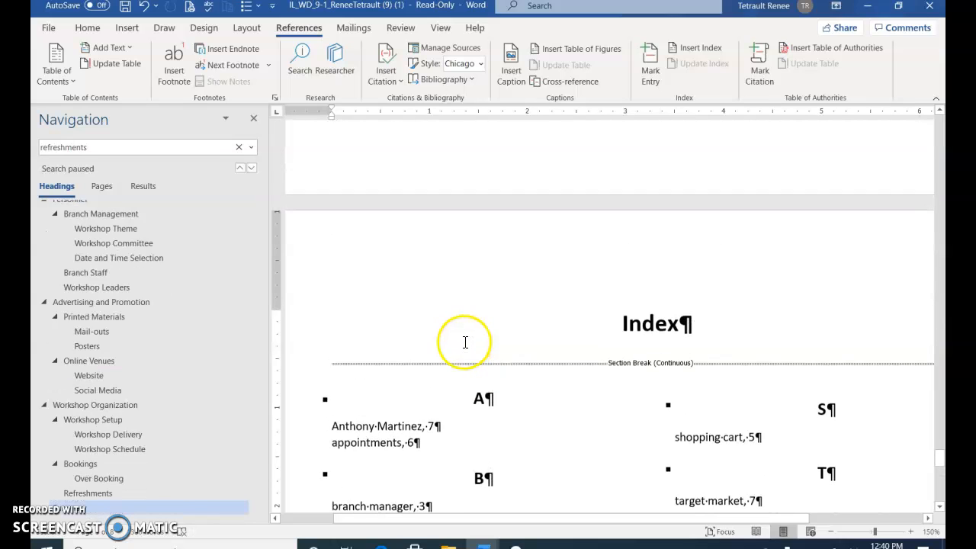
pyautogui.rightClick(425, 436)
pyautogui.click(418, 431)
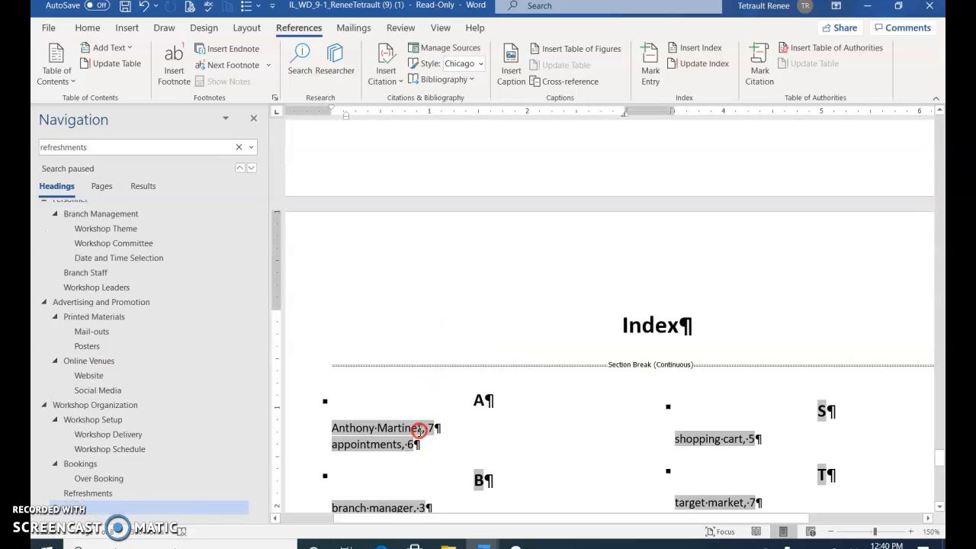
pyautogui.rightClick(421, 429)
pyautogui.click(481, 342)
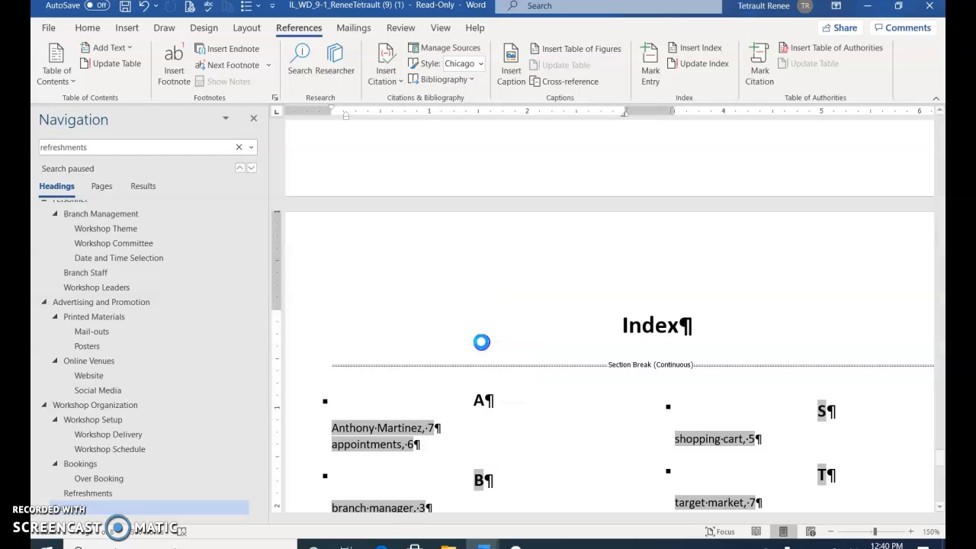
# - Replace the Navigation pane search text with 'the' to find theme
pyautogui.scroll(-4, 621, 414)
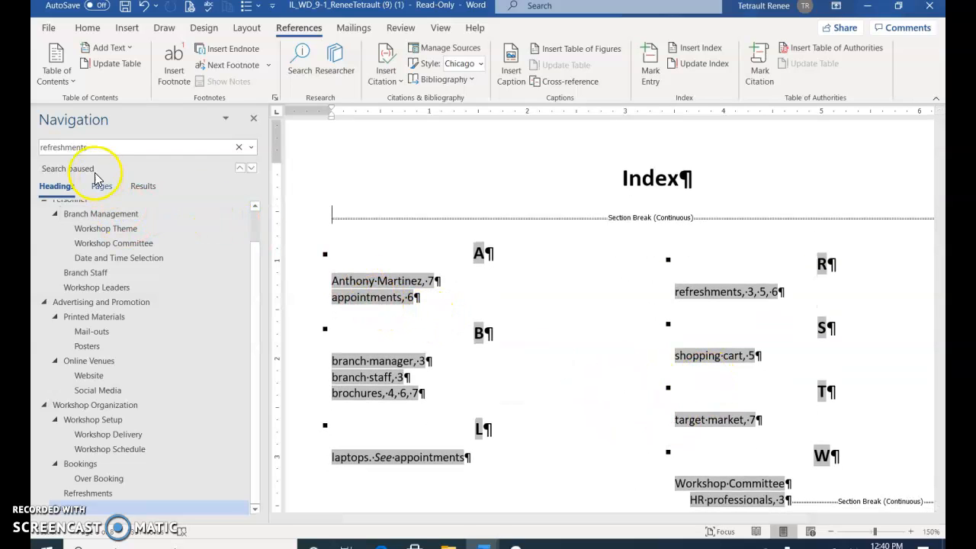
pyautogui.click(126, 146)
pyautogui.write('theme')
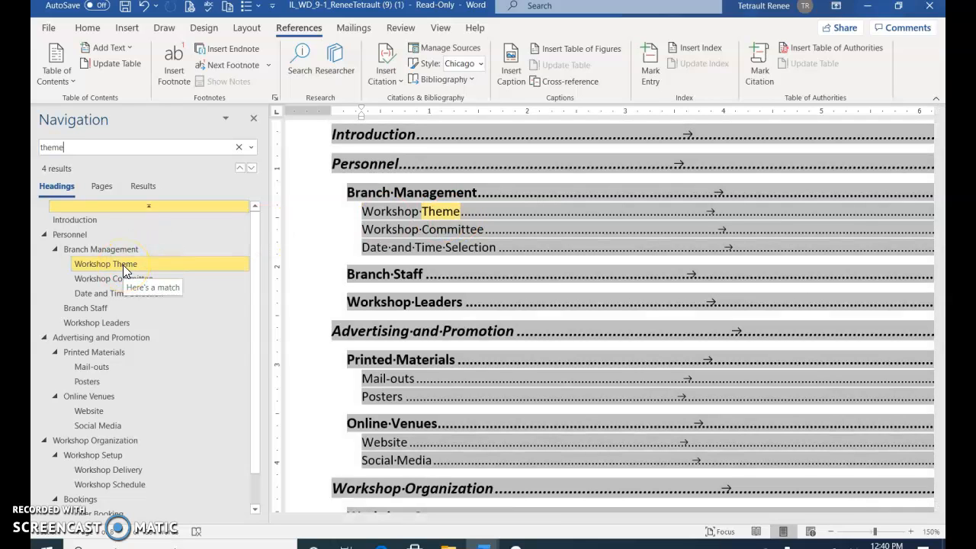
# - Select 'theme' in the Workshop Theme section and Mark All as a main index entry
pyautogui.click(122, 264)
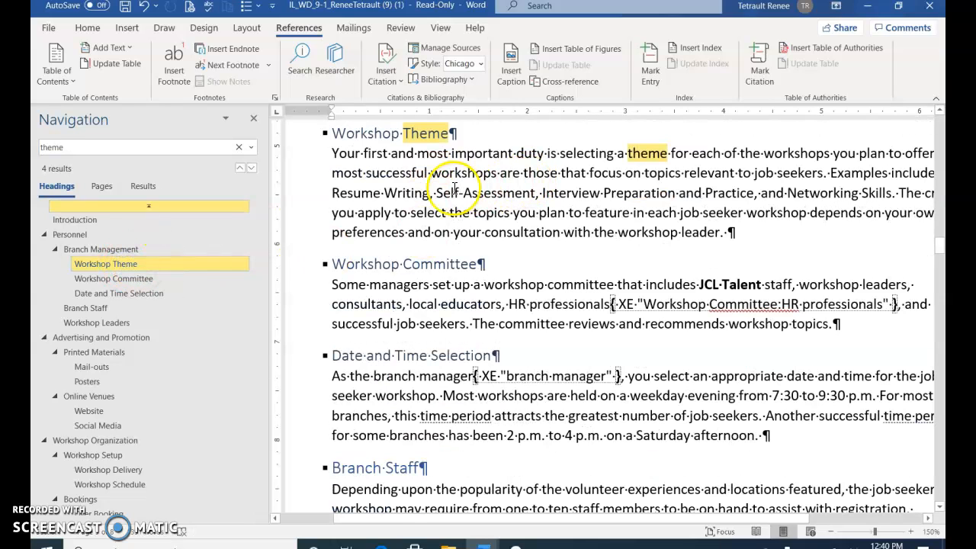
pyautogui.tripleClick(652, 153)
pyautogui.click(653, 153)
pyautogui.tripleClick(653, 152)
pyautogui.doubleClick(653, 153)
pyautogui.doubleClick(650, 154)
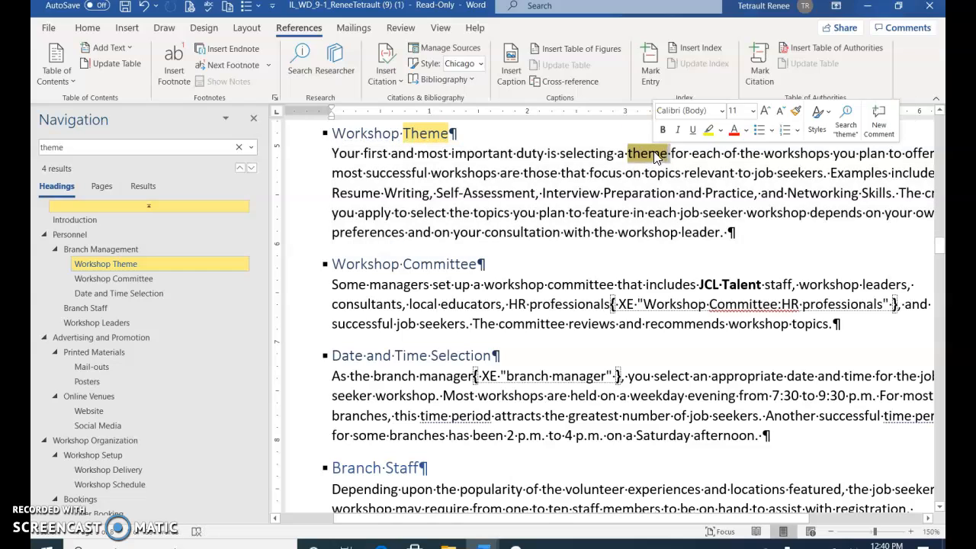
pyautogui.click(657, 67)
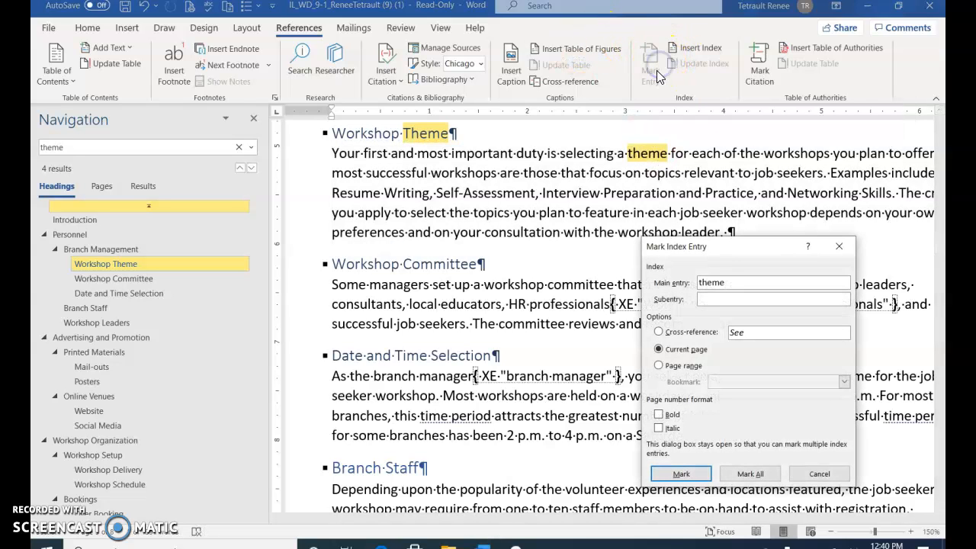
pyautogui.click(749, 473)
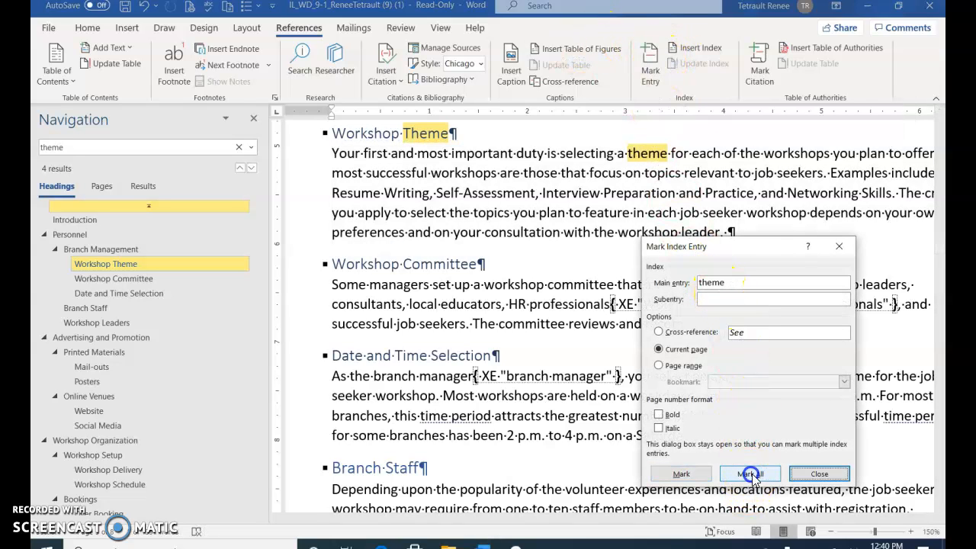
pyautogui.click(810, 474)
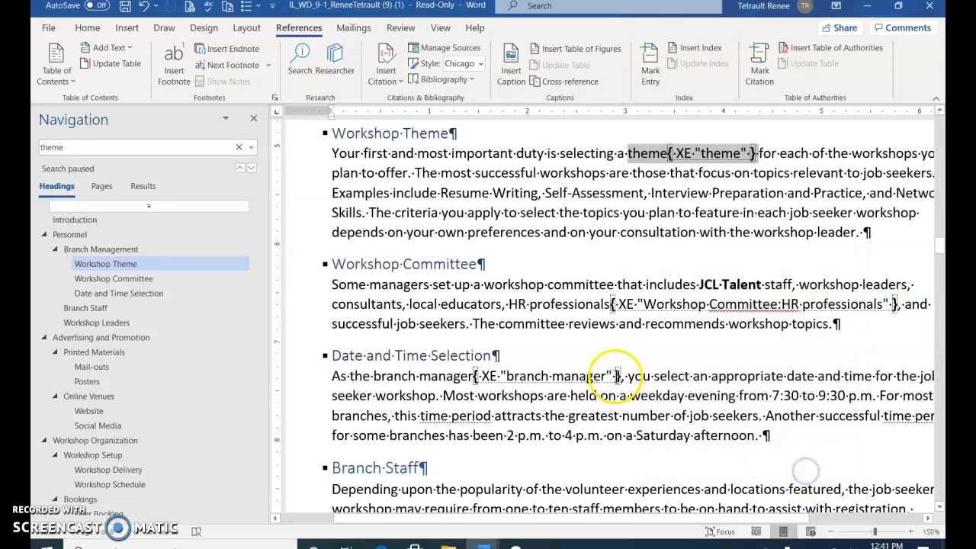
# - Update the index field so it lists 'theme, 3, 7' under T
pyautogui.hotkey('ctrl', 'End')
pyautogui.scroll(3, 533, 321)
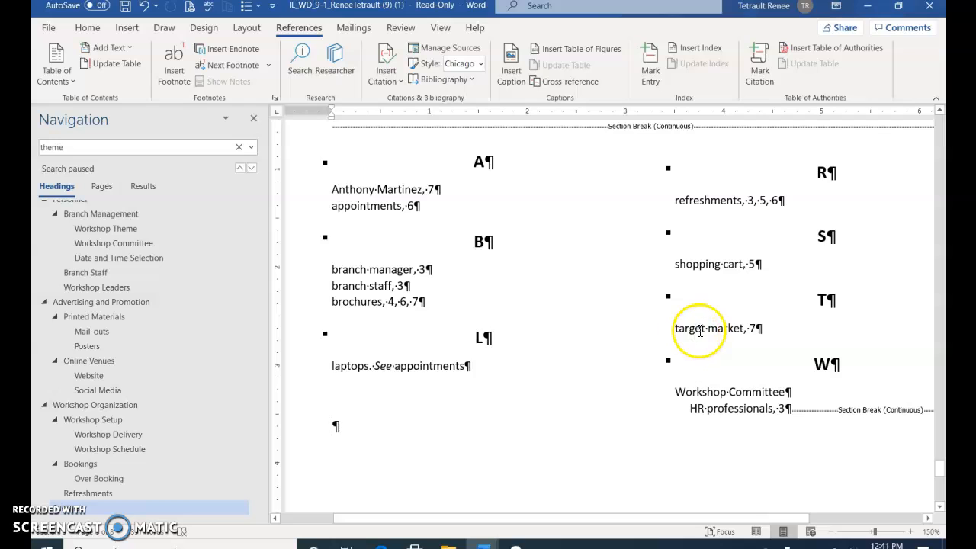
pyautogui.scroll(3, 435, 270)
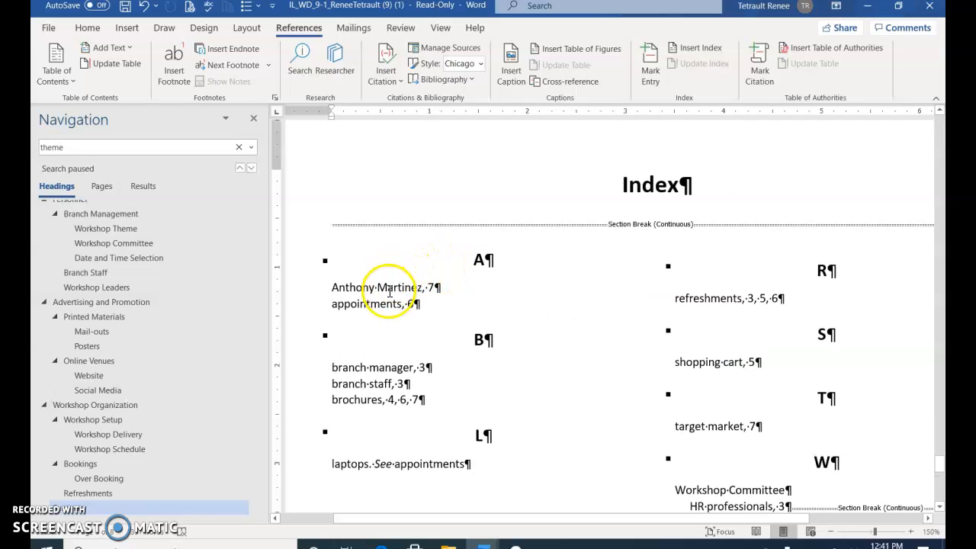
pyautogui.rightClick(389, 292)
pyautogui.click(437, 386)
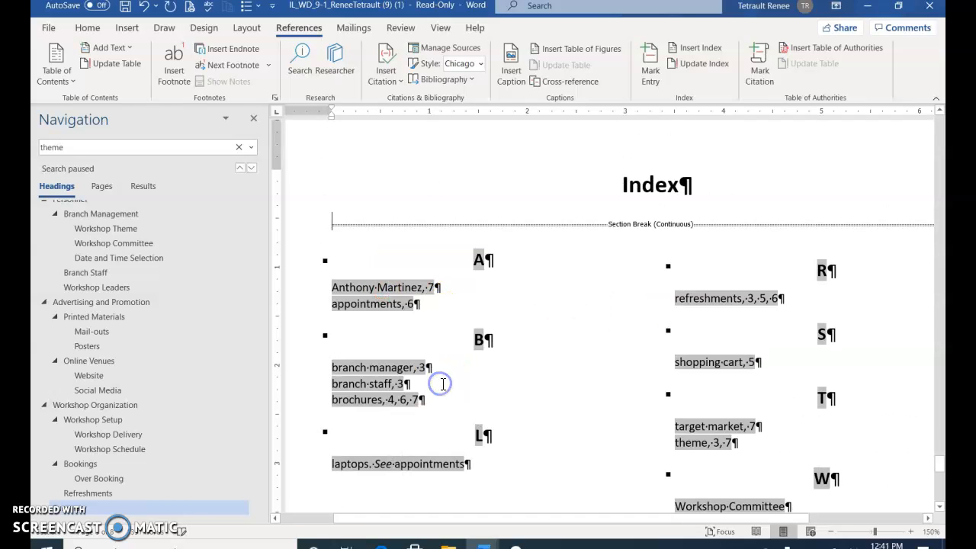
pyautogui.scroll(-3, 607, 423)
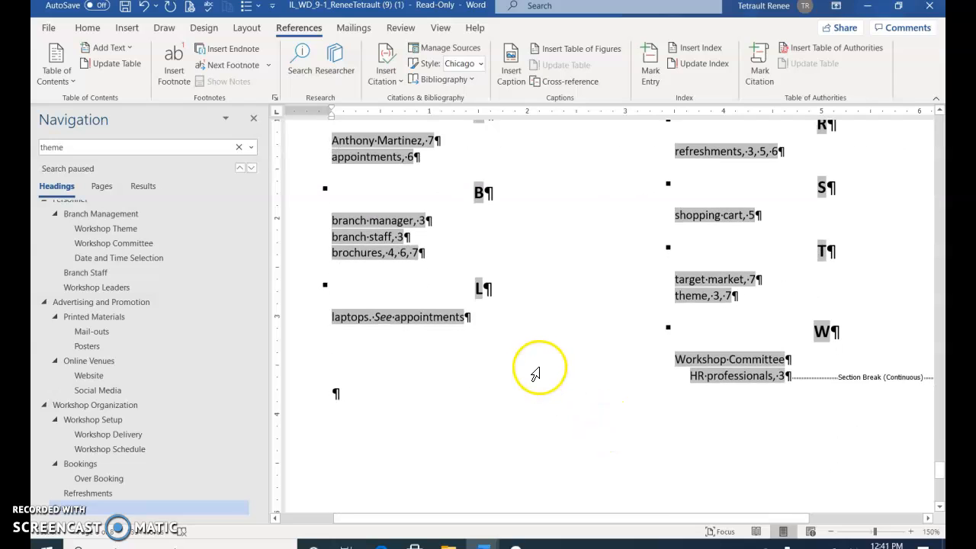
pyautogui.scroll(1, 537, 372)
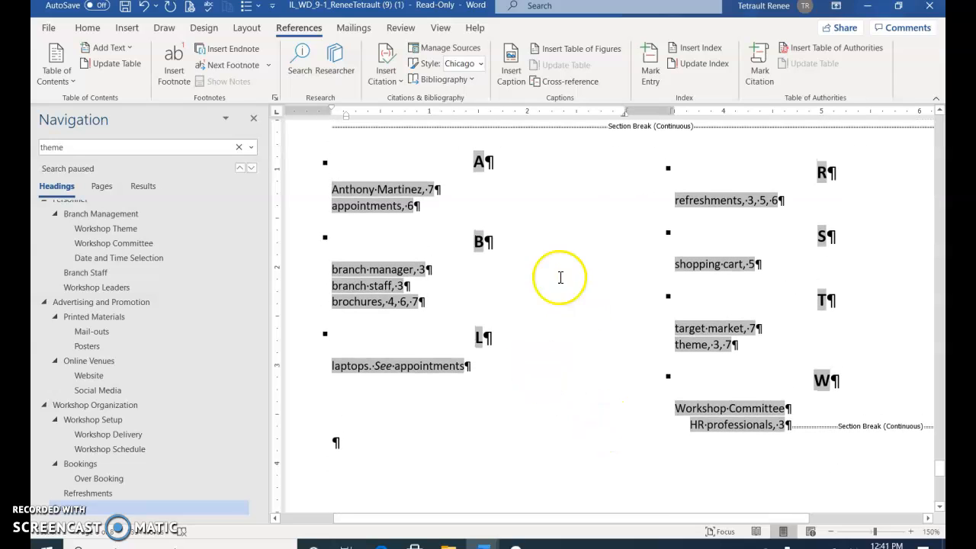
pyautogui.scroll(1, 579, 260)
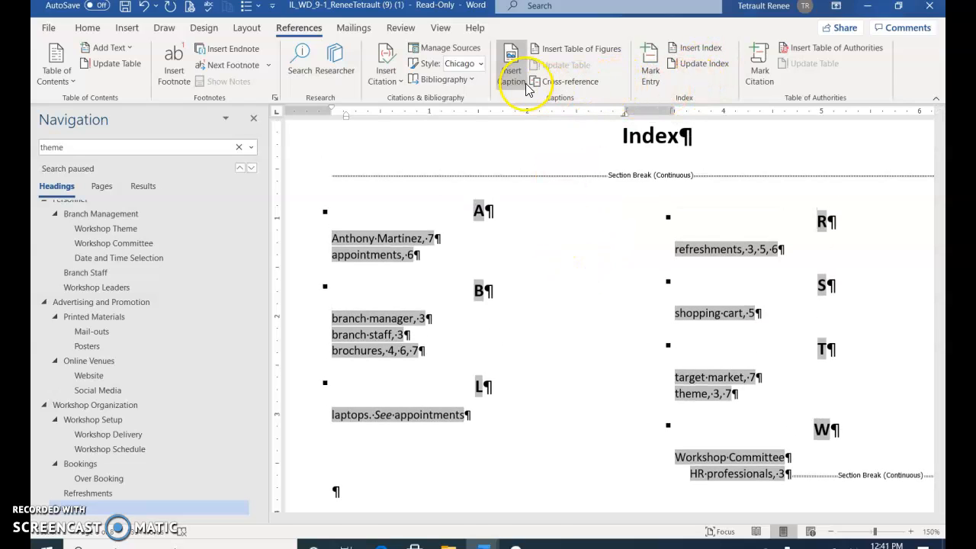
# - Replace the existing index with a Formal-format index and confirm the replacement
pyautogui.click(55, 70)
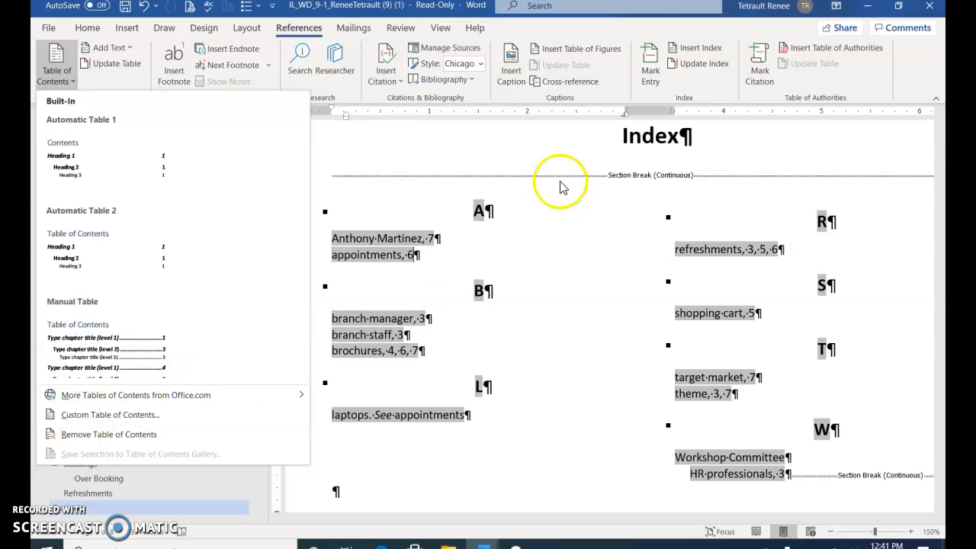
pyautogui.click(579, 250)
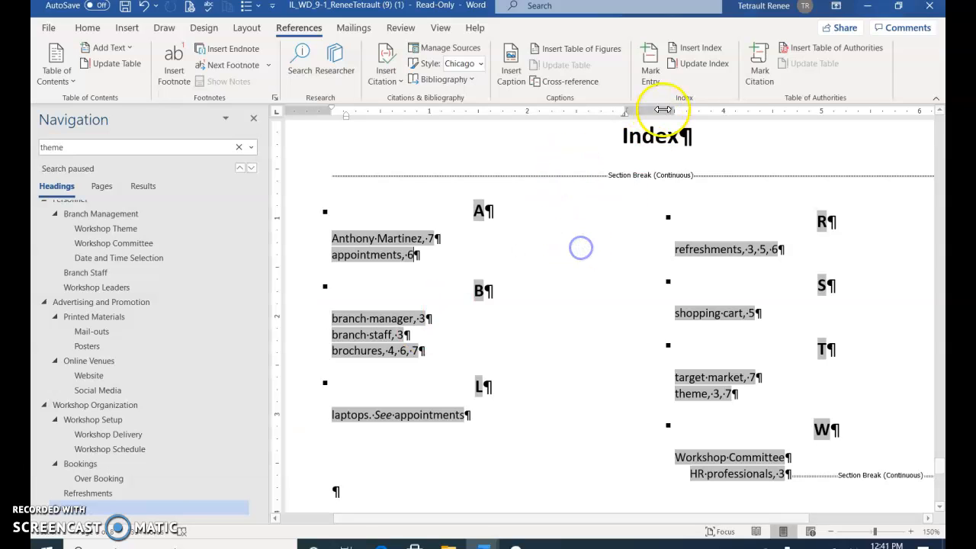
pyautogui.click(715, 52)
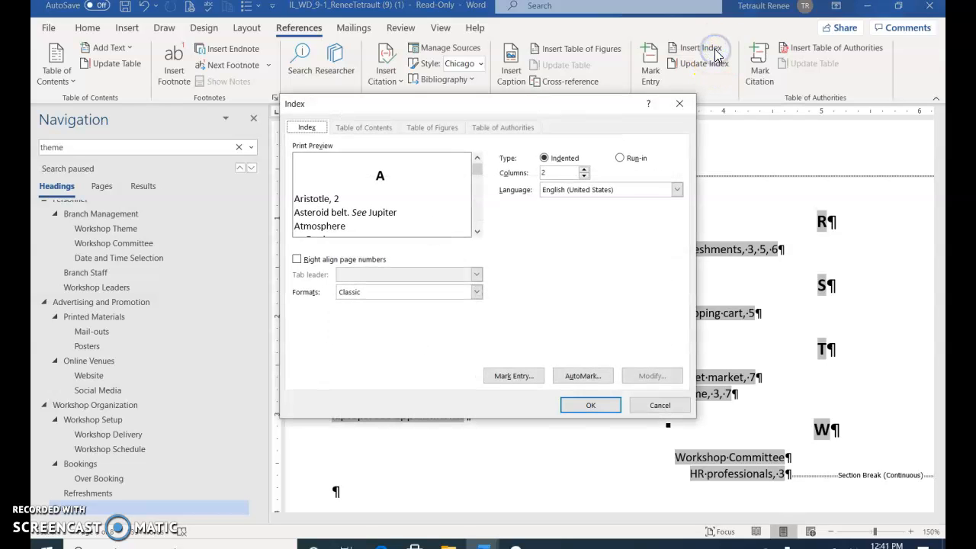
pyautogui.click(476, 294)
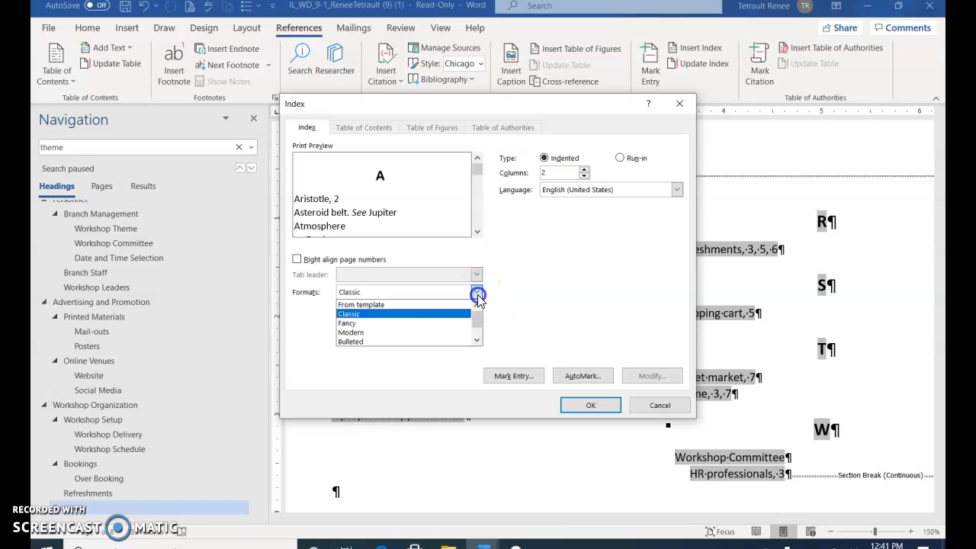
pyautogui.click(476, 341)
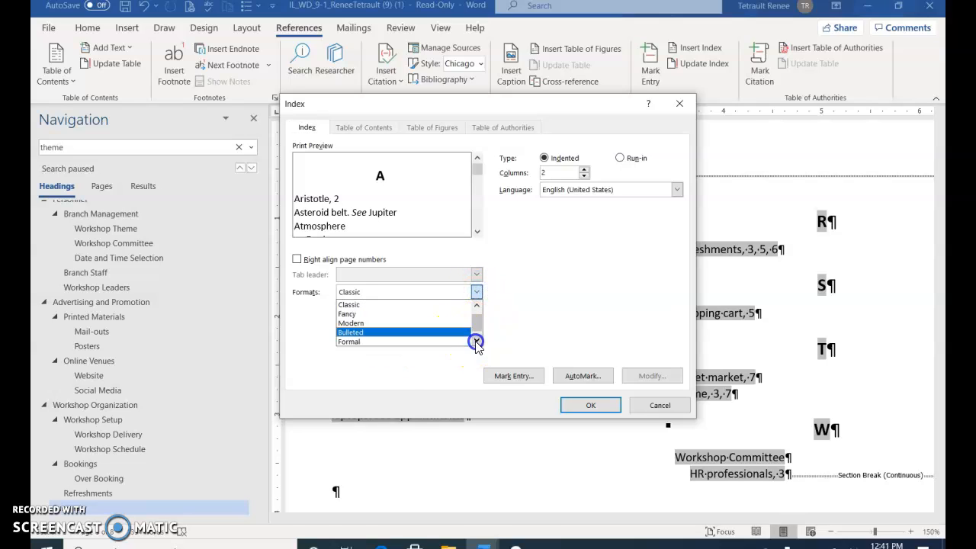
pyautogui.click(403, 333)
pyautogui.click(474, 292)
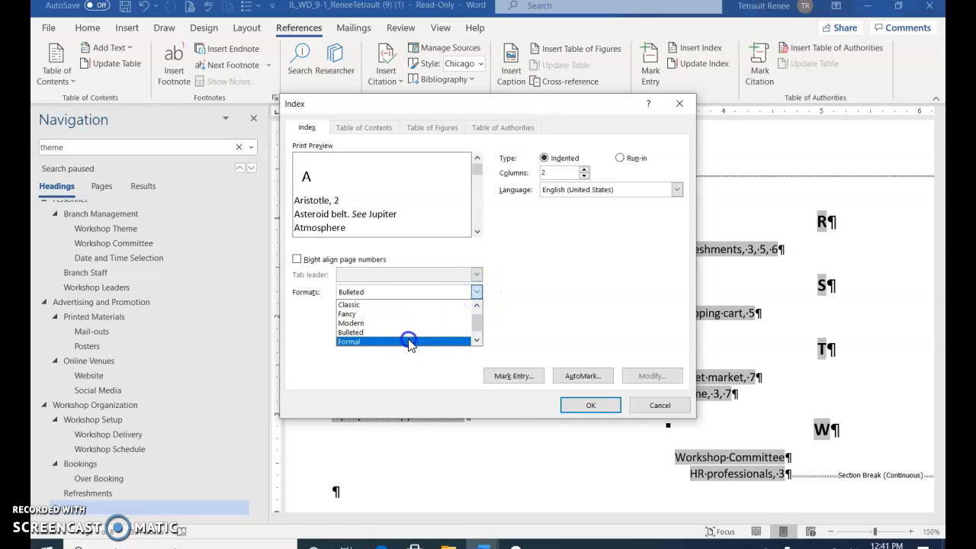
pyautogui.click(411, 334)
pyautogui.click(577, 408)
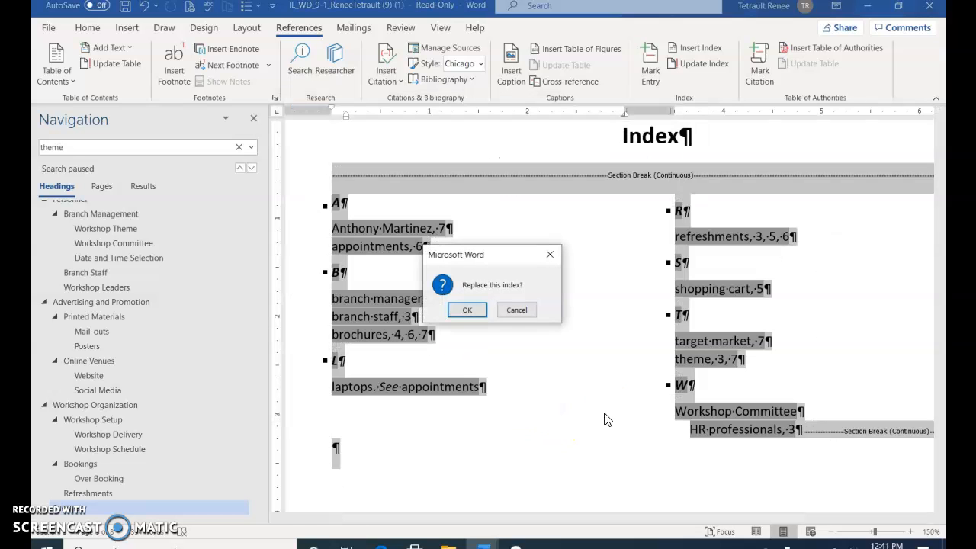
pyautogui.click(466, 311)
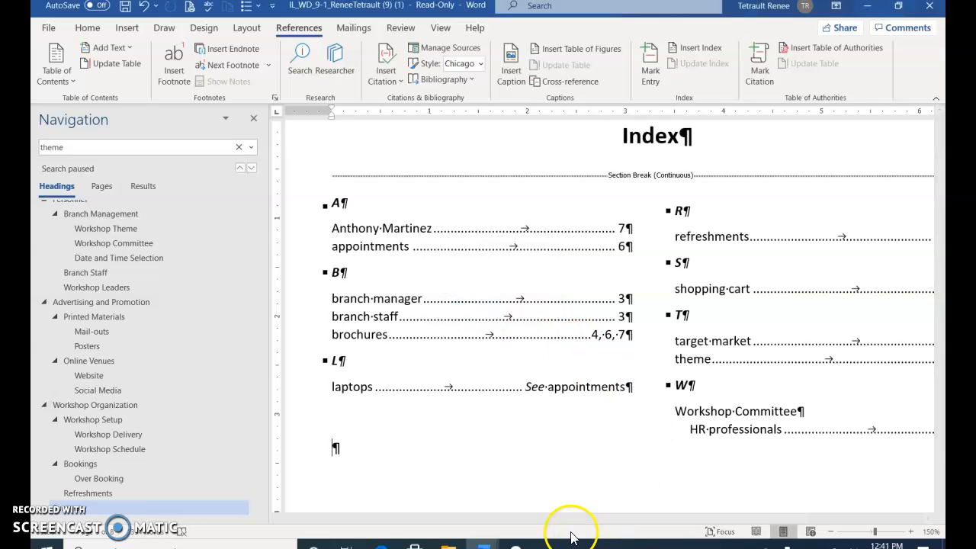
# - Close the Navigation pane and turn off Show/Hide ¶ formatting marks on the Home tab
pyautogui.moveTo(582, 519)
pyautogui.mouseDown()
pyautogui.moveTo(631, 518)
pyautogui.moveTo(592, 519)
pyautogui.mouseUp()
pyautogui.click(253, 123)
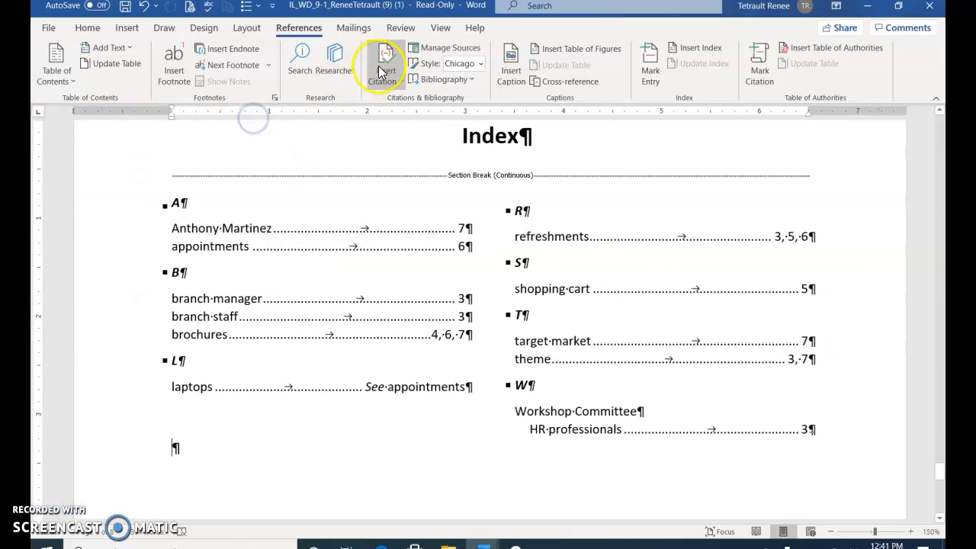
pyautogui.click(87, 27)
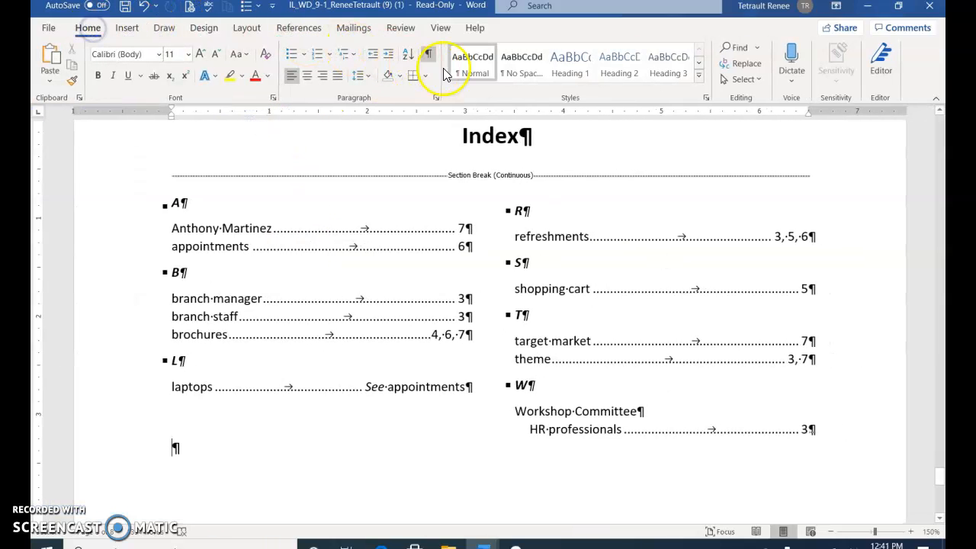
pyautogui.click(428, 57)
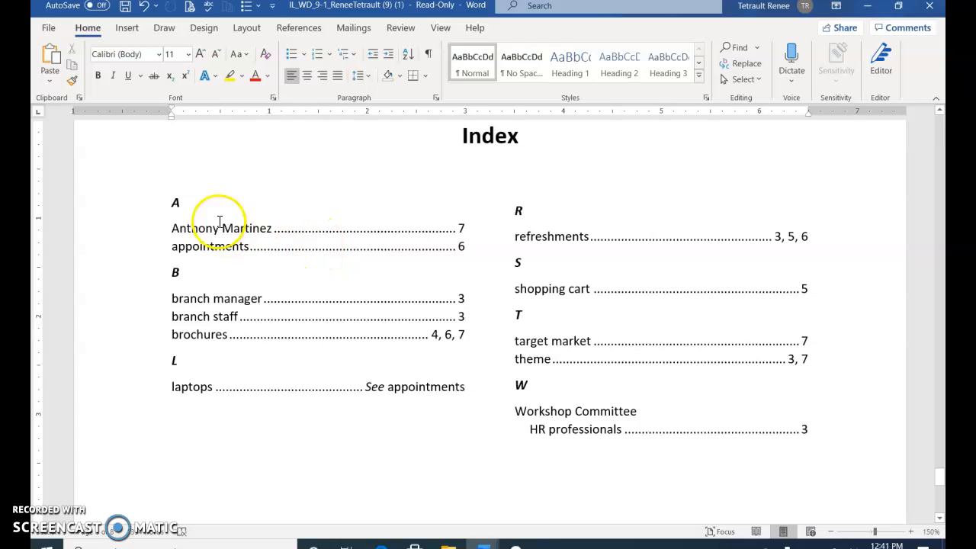